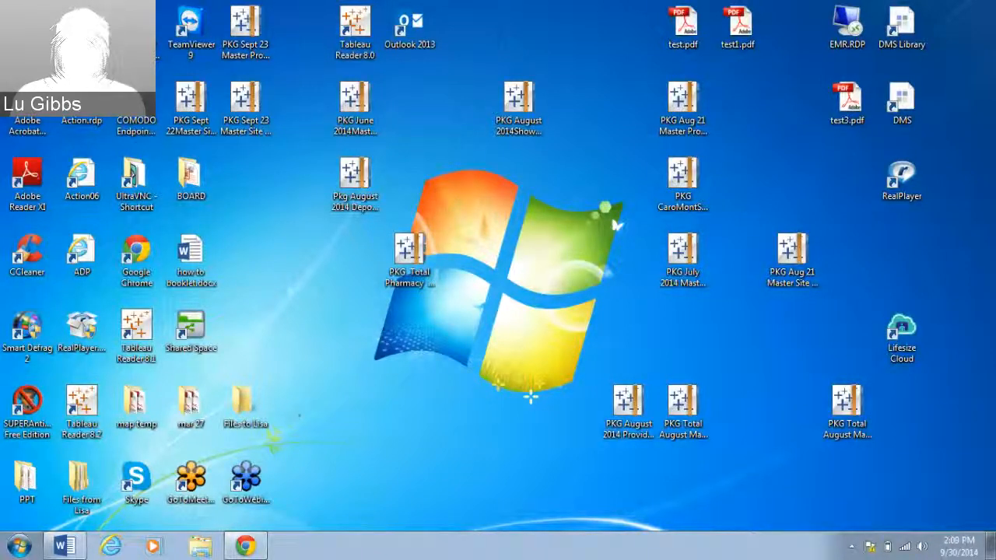
- Open the Mail (32-bit) setup from Control Panel and bring up the Outlook e-mail account settings
click(17, 548)
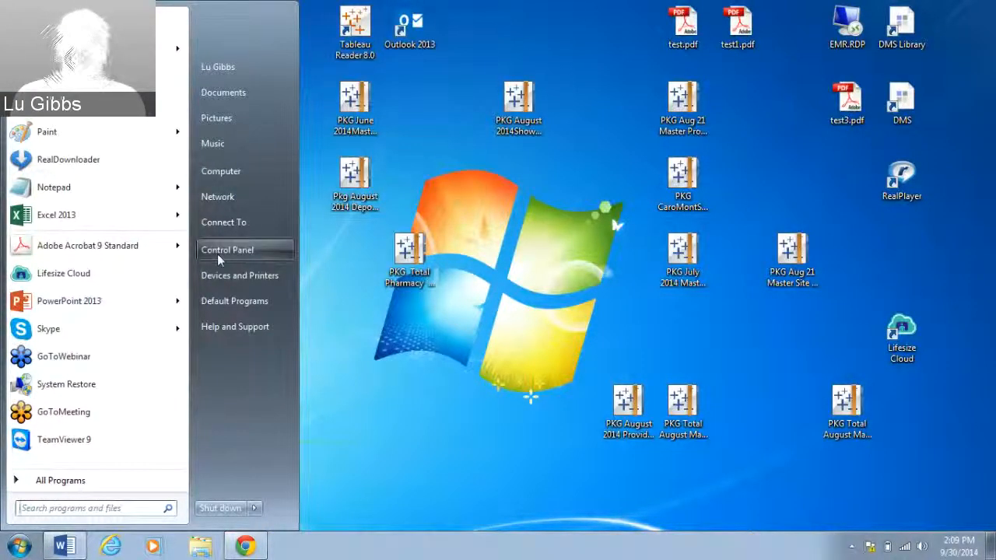
click(248, 251)
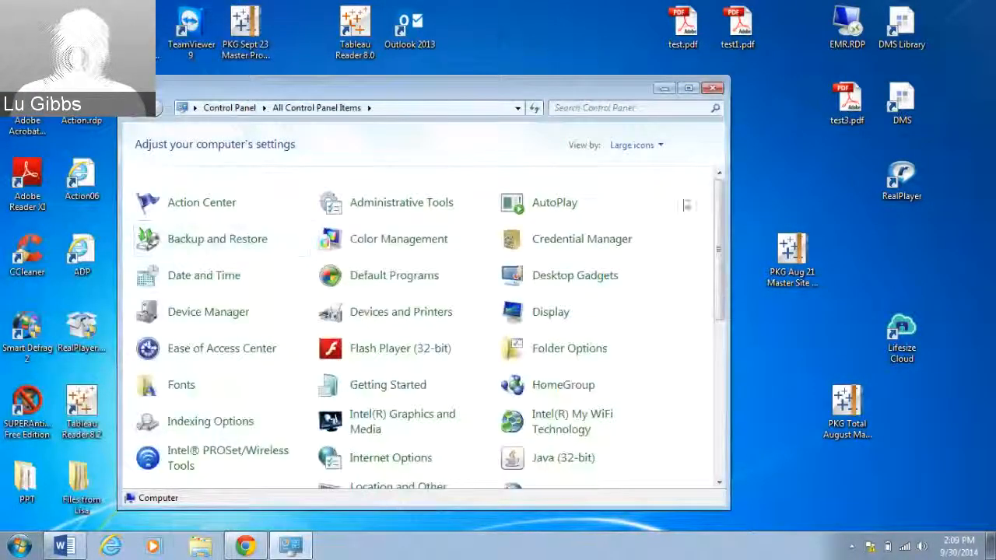
drag(720, 249, 719, 320)
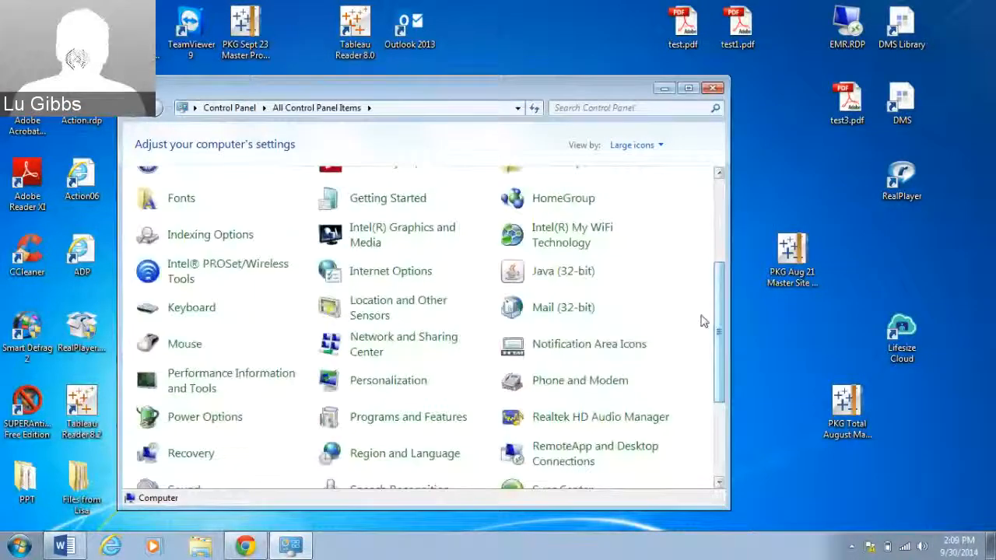
click(554, 319)
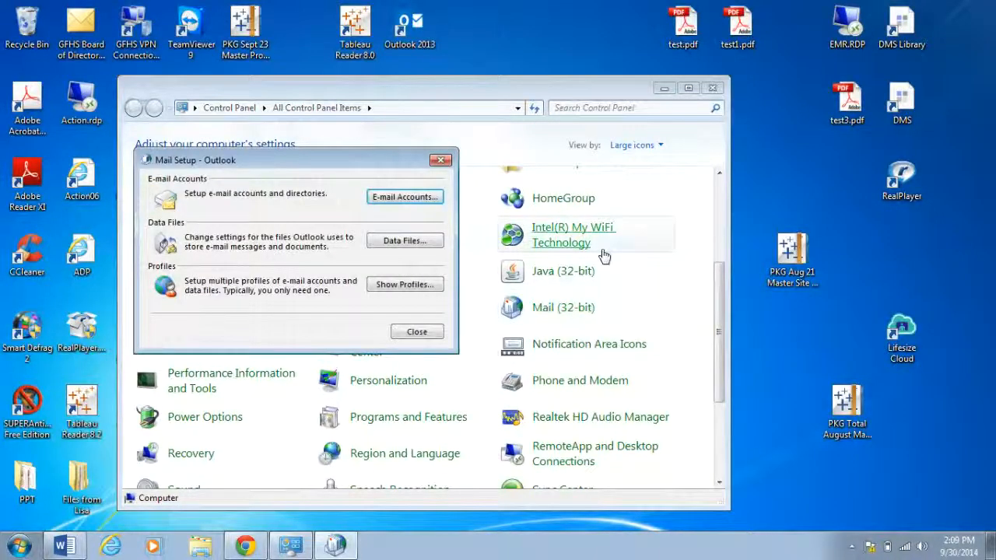
click(410, 201)
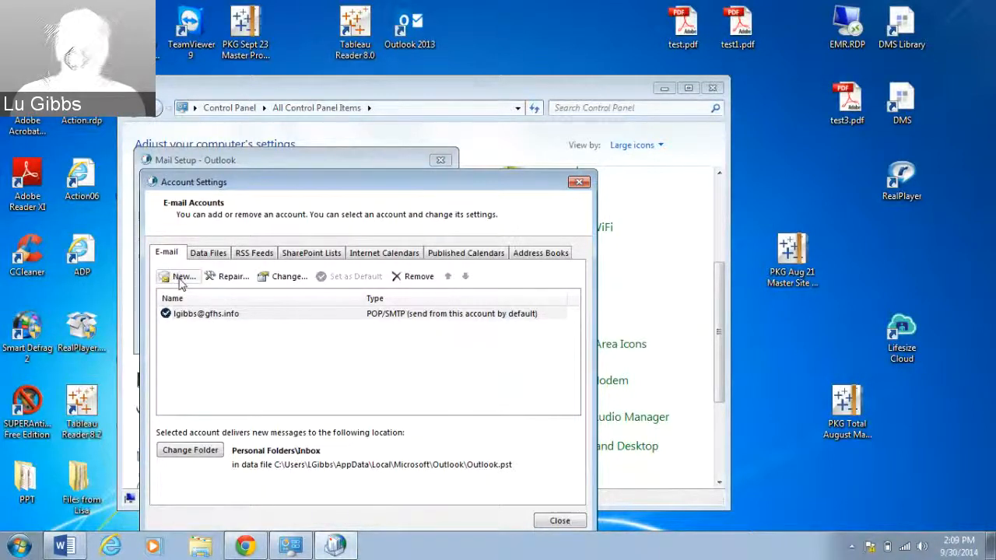
- Add a new e-mail account using automatic setup with the prefilled name and address, and accept the mail delivery location change
click(183, 277)
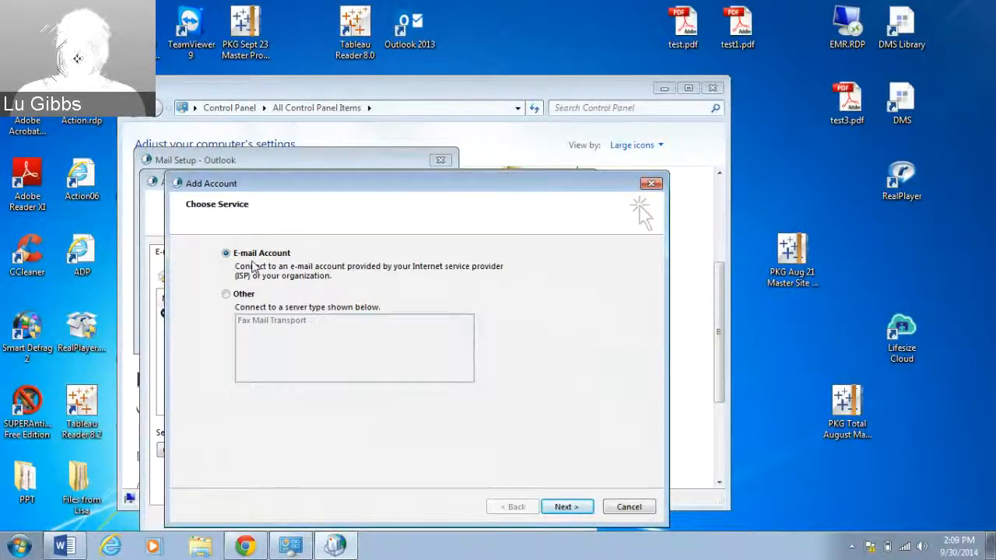
click(565, 507)
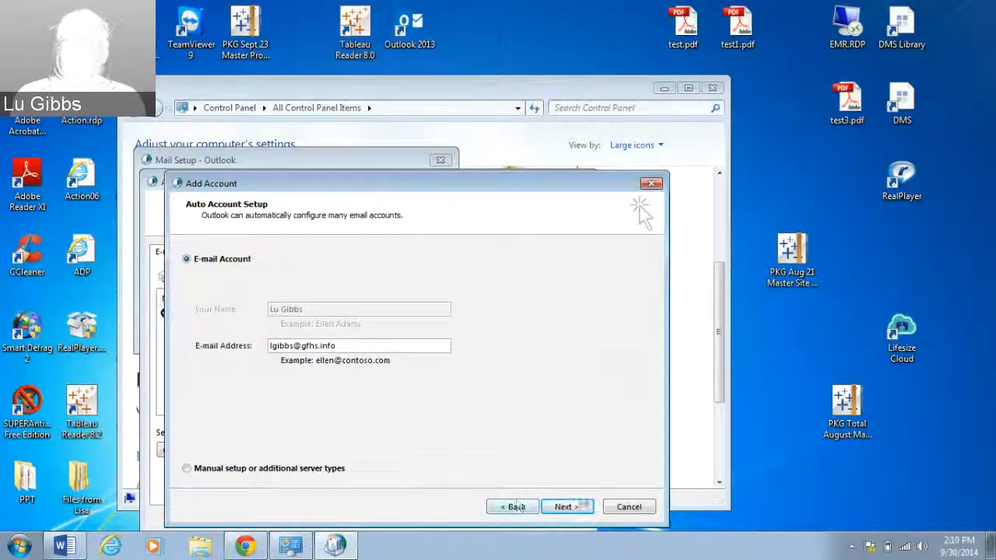
click(576, 510)
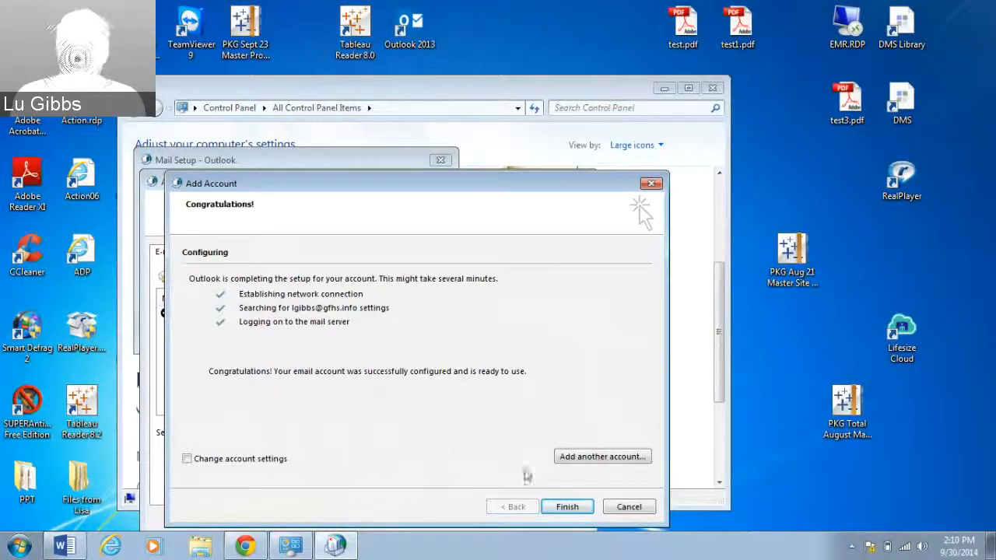
click(576, 508)
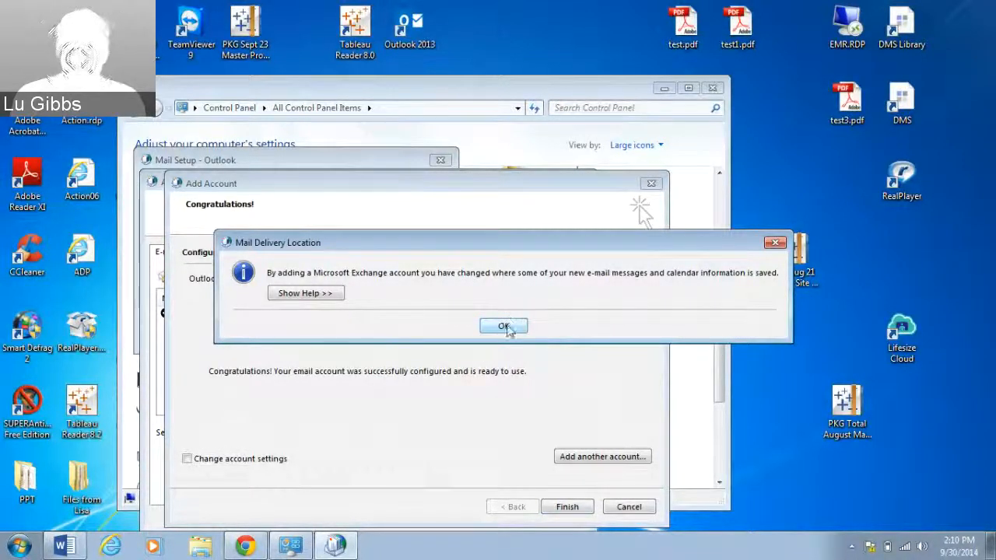
click(504, 326)
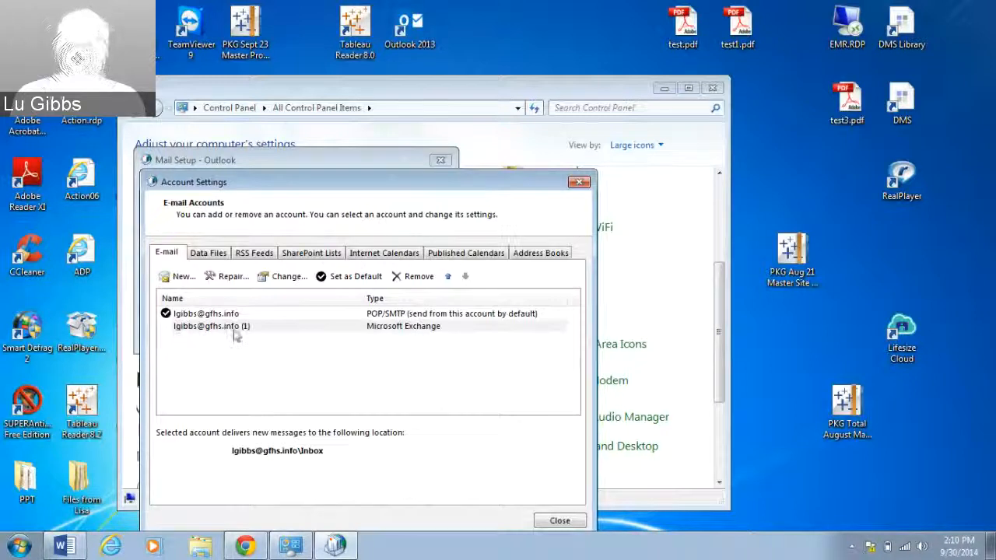
- Select the POP/SMTP account entry and close the account settings, Mail Setup and Control Panel windows
click(305, 315)
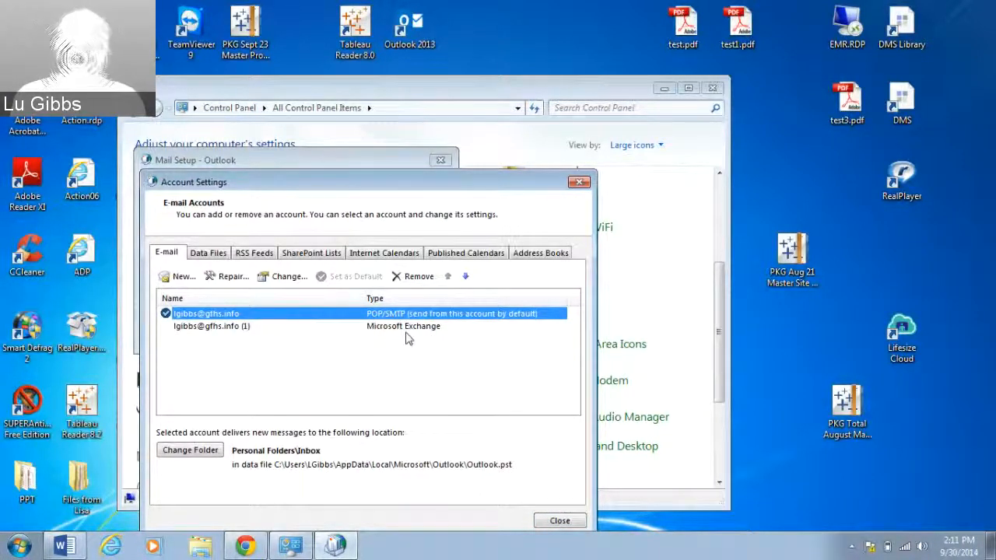
click(556, 521)
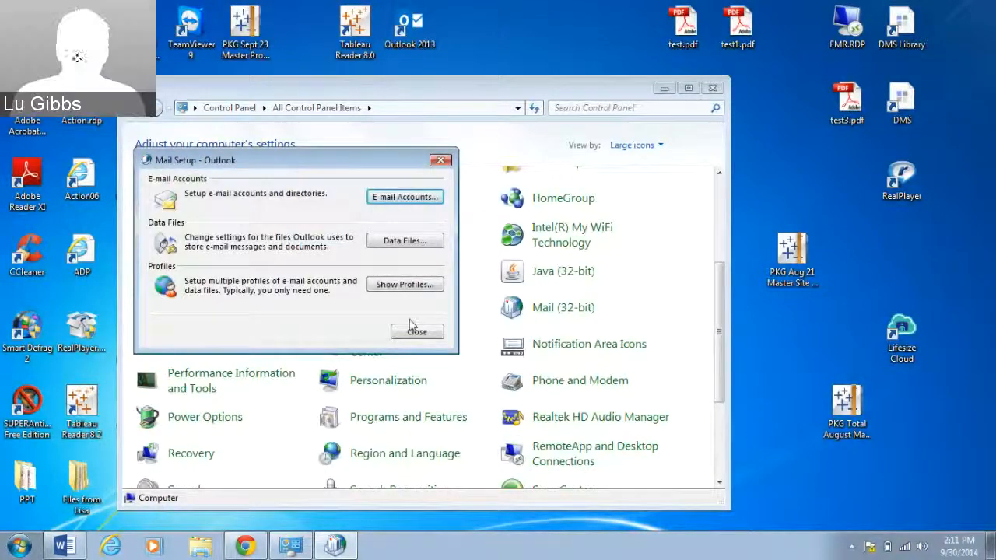
click(412, 334)
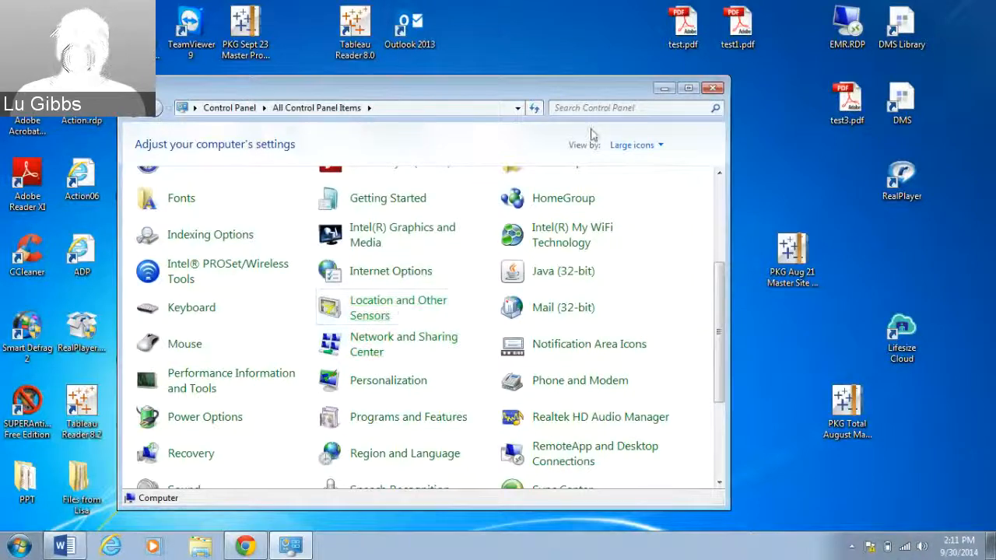
click(712, 88)
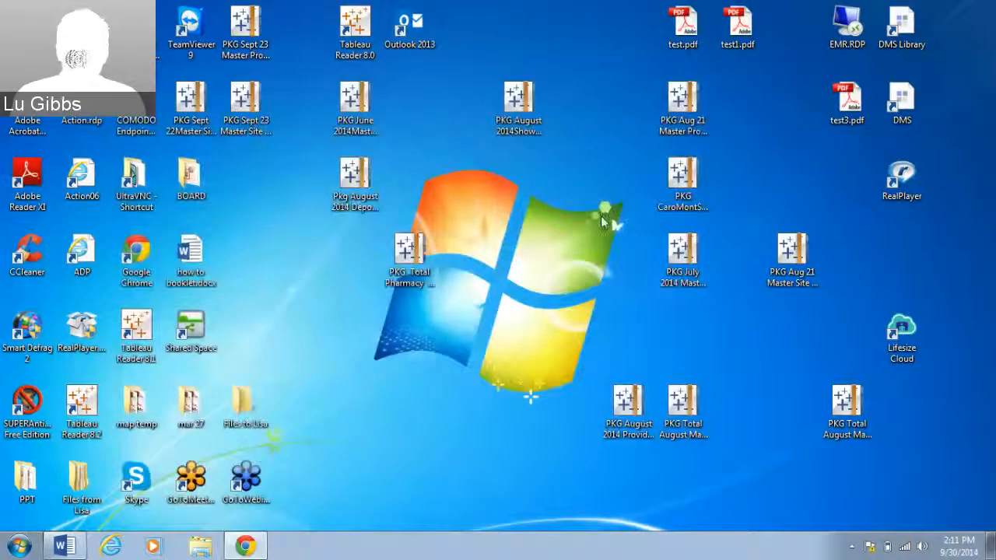
- Launch Outlook 2013, display the Inbox under Personal Folders, and close the reminder window
double_click(410, 35)
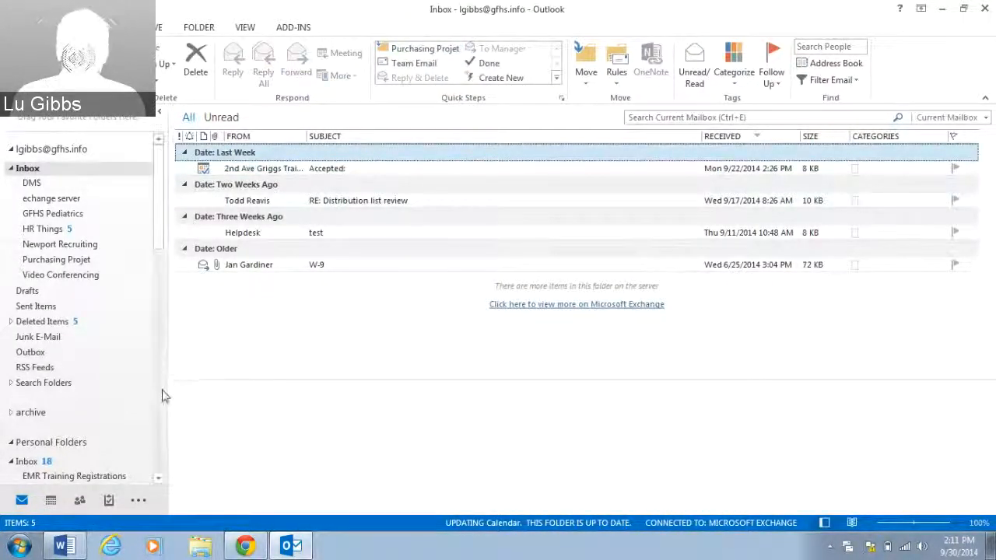
scroll(116, 412, down, 3)
scroll(119, 433, down, 2)
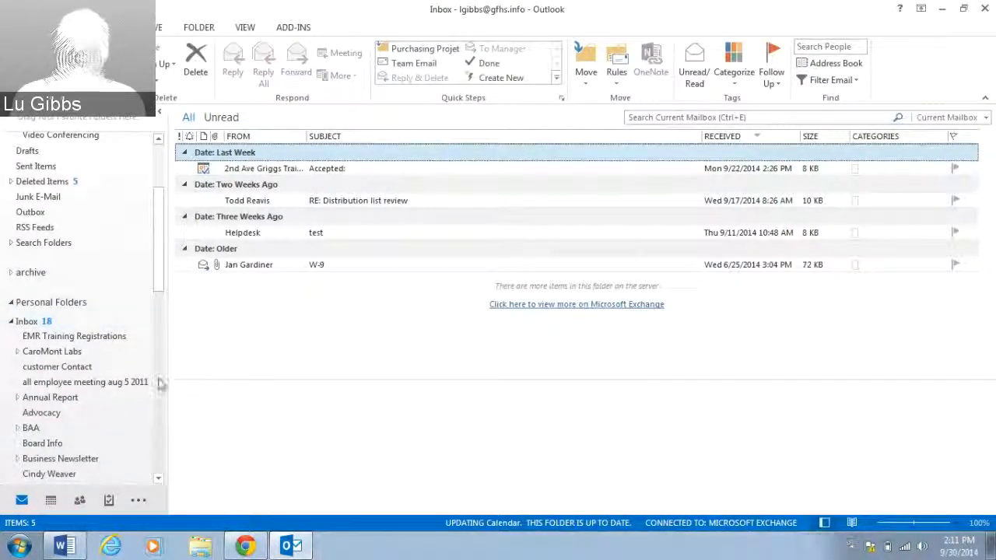
click(28, 325)
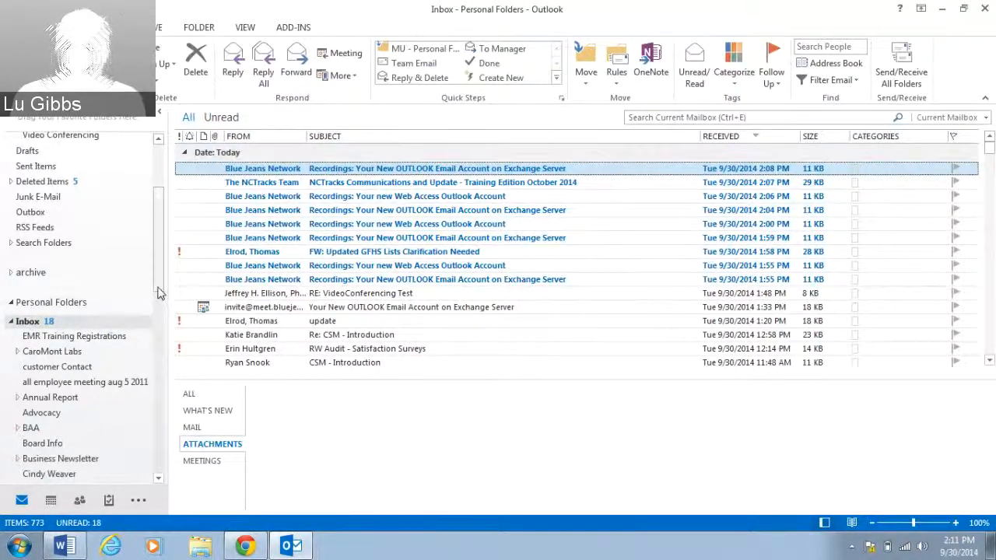
click(158, 479)
click(158, 481)
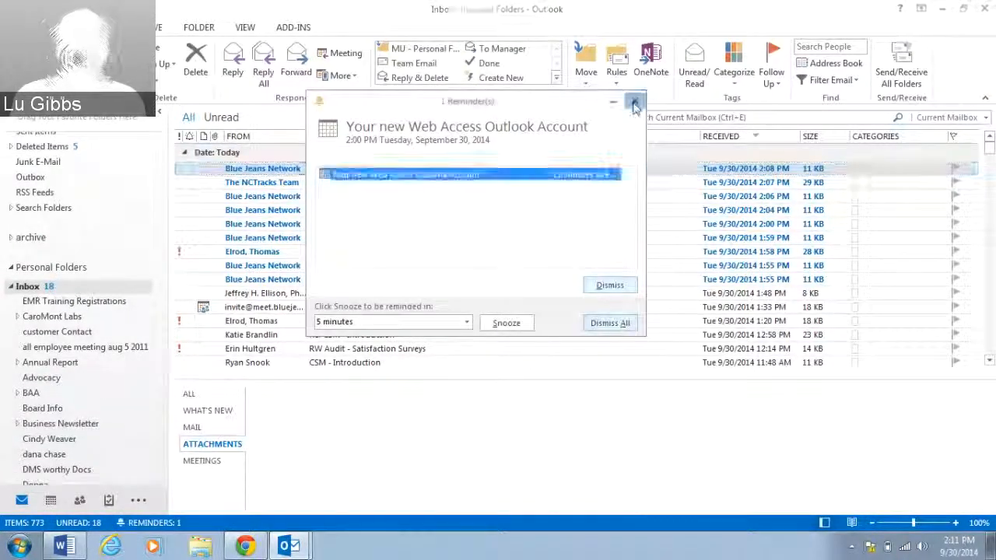
click(635, 101)
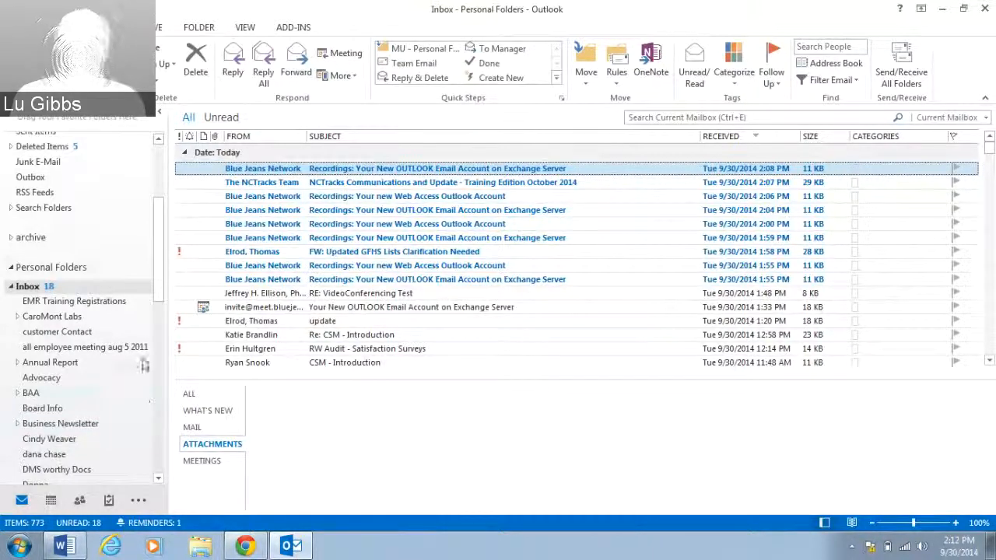
- Compare the Exchange mailbox folders with Personal Folders, viewing the customer Contact, Inbox and CaroMont Labs folders
scroll(125, 280, up, 3)
drag(158, 219, 158, 209)
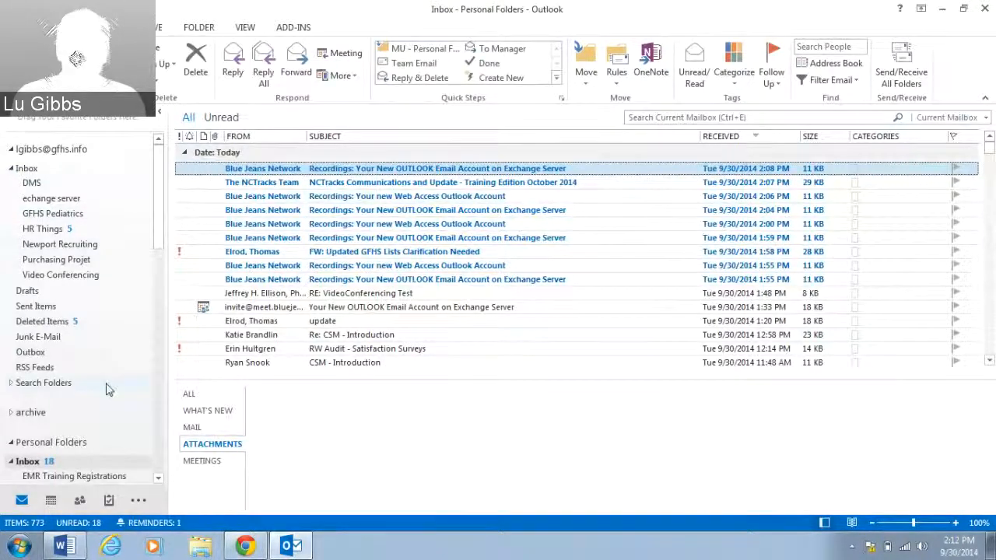
scroll(109, 389, down, 3)
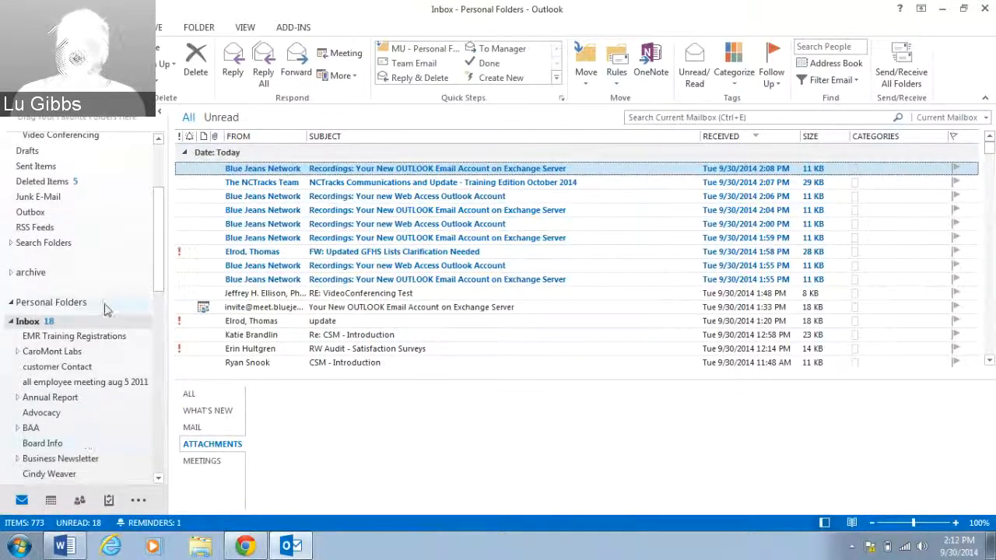
click(68, 366)
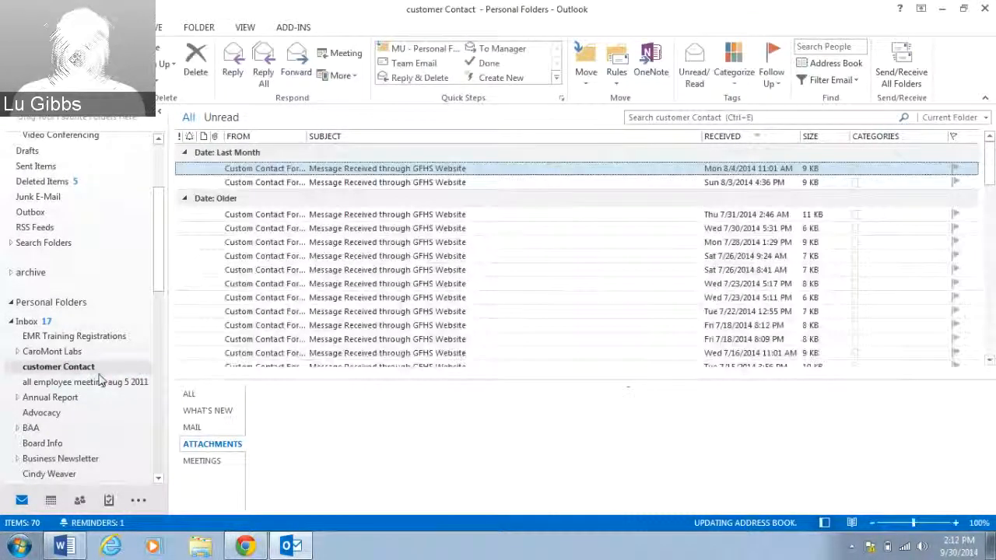
click(23, 323)
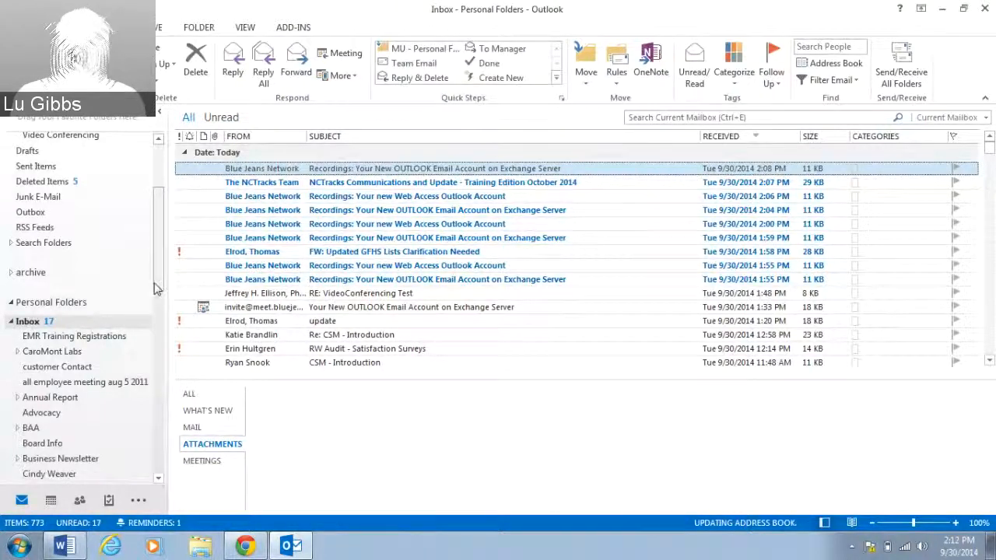
drag(157, 287, 172, 240)
scroll(104, 449, down, 1)
scroll(103, 450, down, 4)
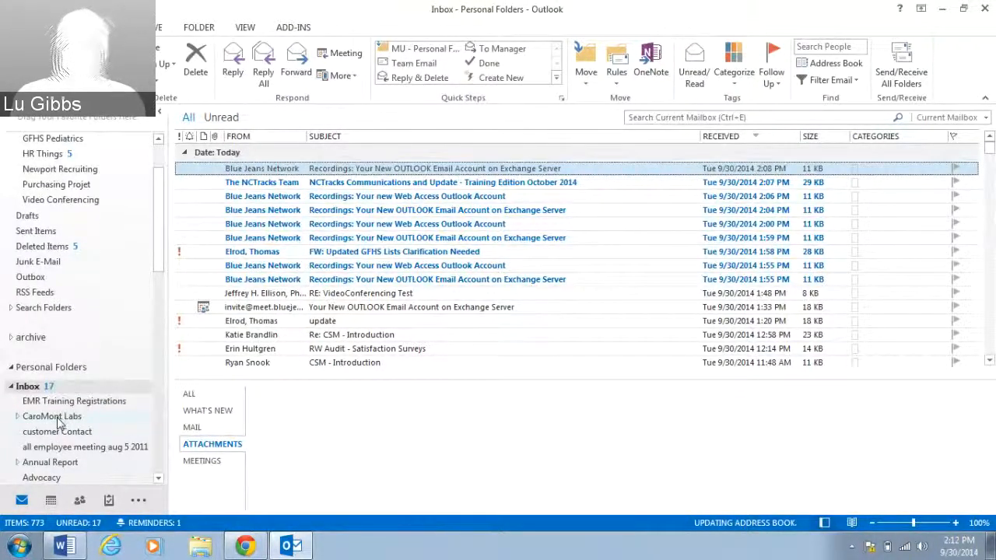
click(57, 418)
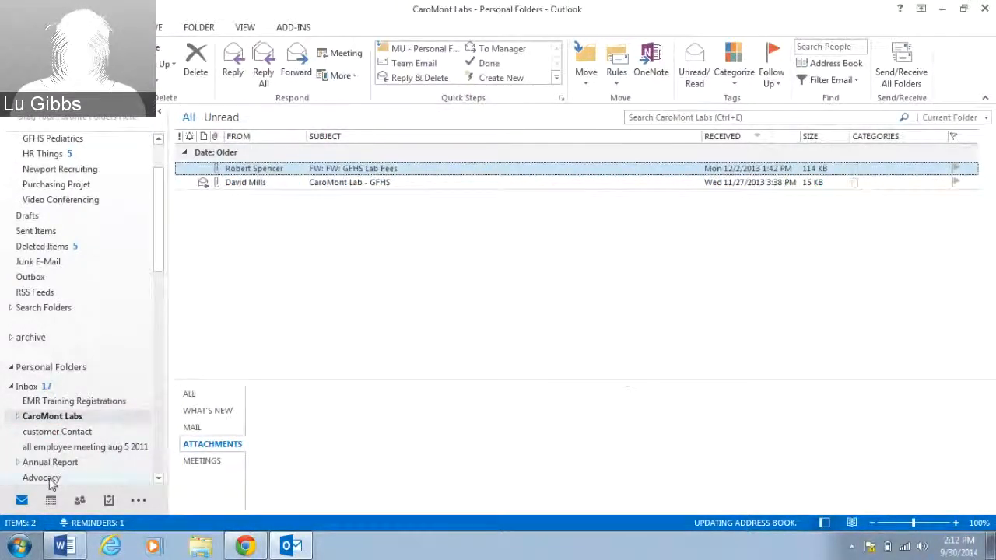
- Move the Advocacy folder from the Personal Folders Inbox into the Exchange account's Inbox and display its messages there
scroll(86, 463, down, 2)
drag(54, 445, 79, 171)
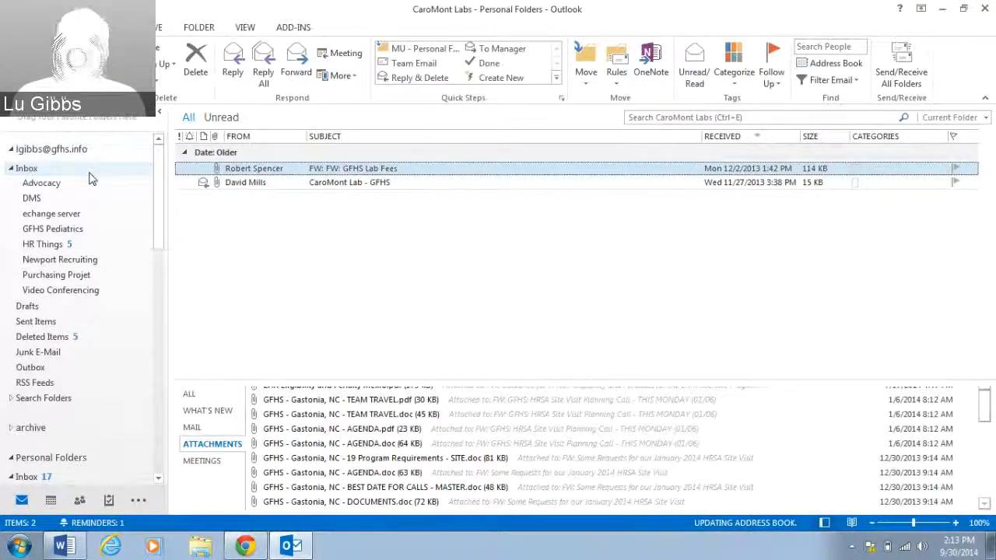
click(43, 186)
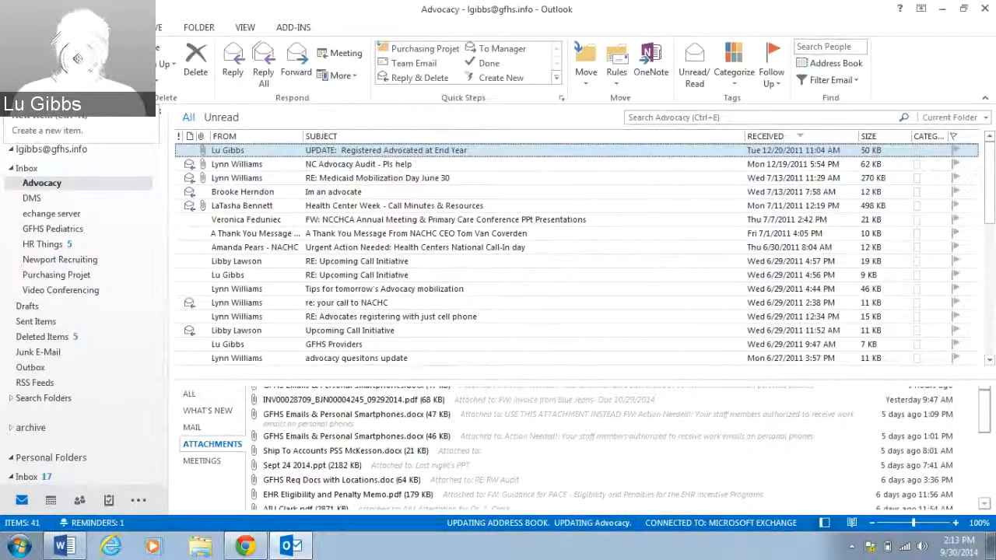
- Start a new e-mail message and browse the Global Address List of recipients and distribution groups
click(23, 70)
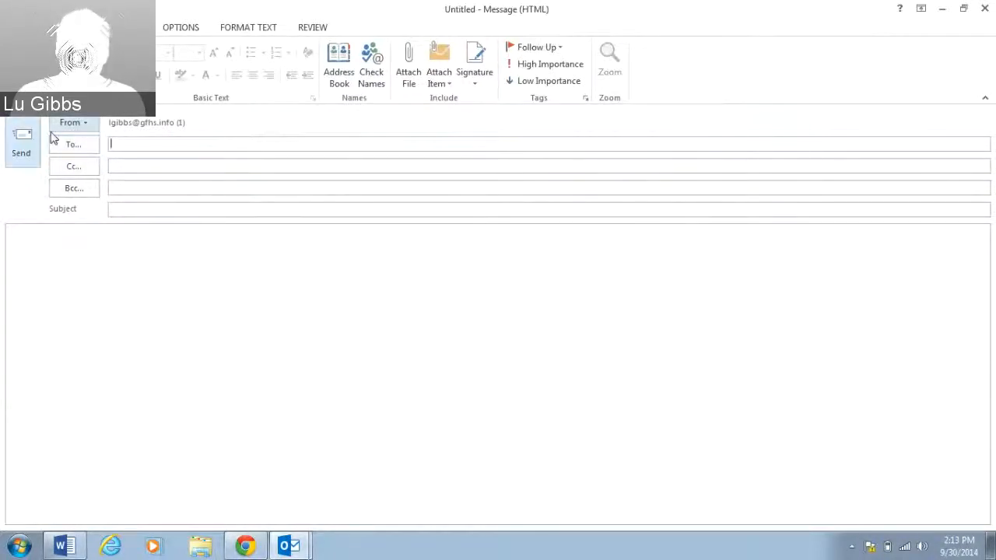
click(71, 148)
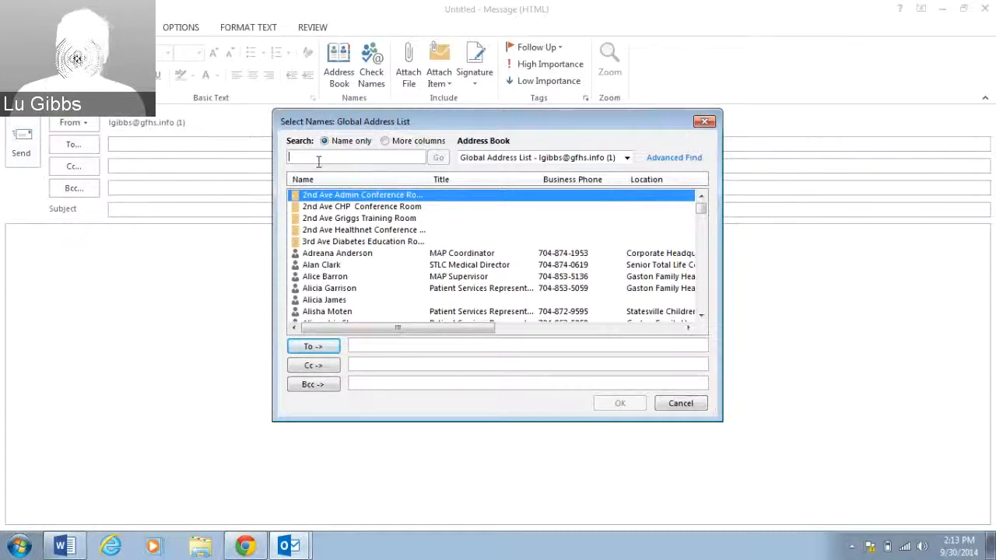
text(mai)
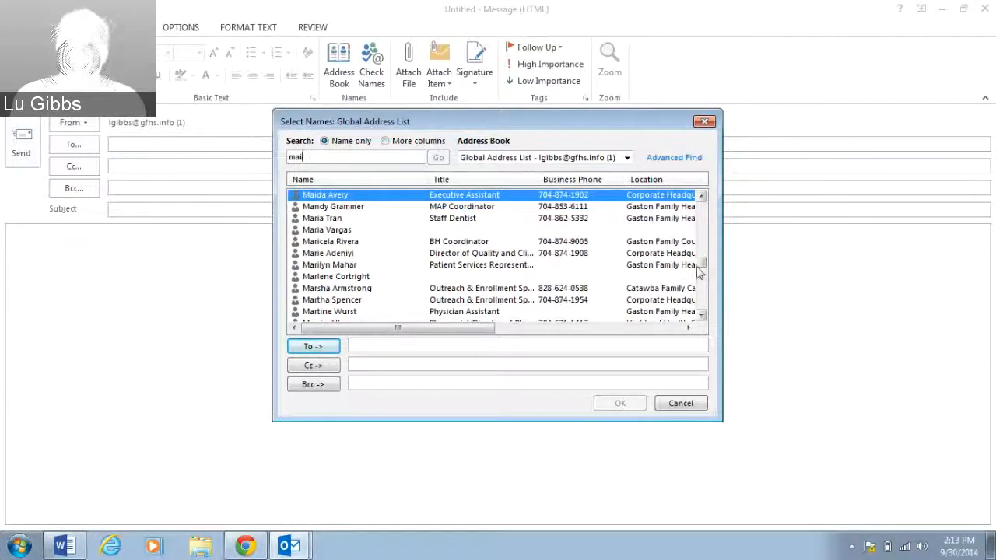
drag(701, 265, 680, 311)
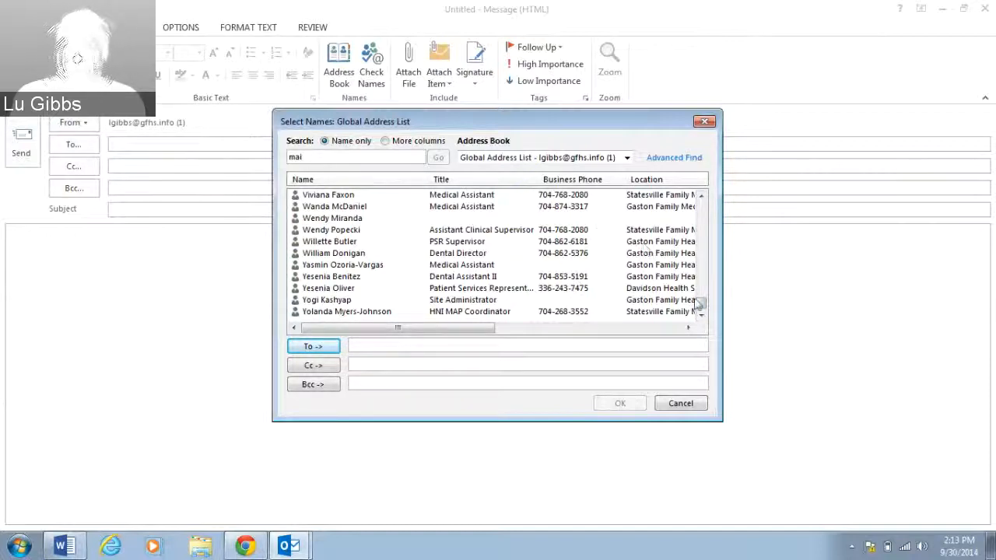
drag(701, 304, 701, 209)
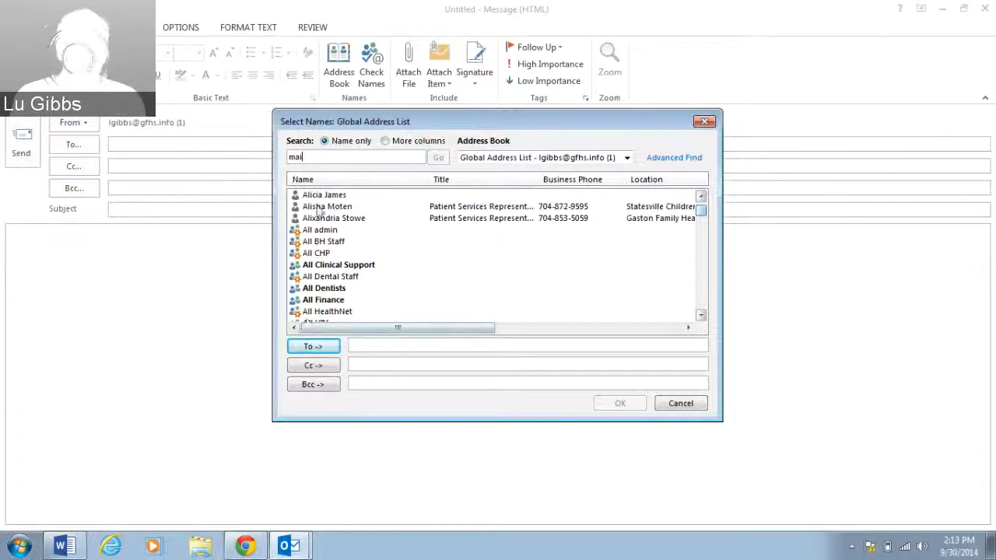
- Search the Global Address List for "maid" and add the matching executive assistant as a To recipient of the message
drag(306, 158, 279, 162)
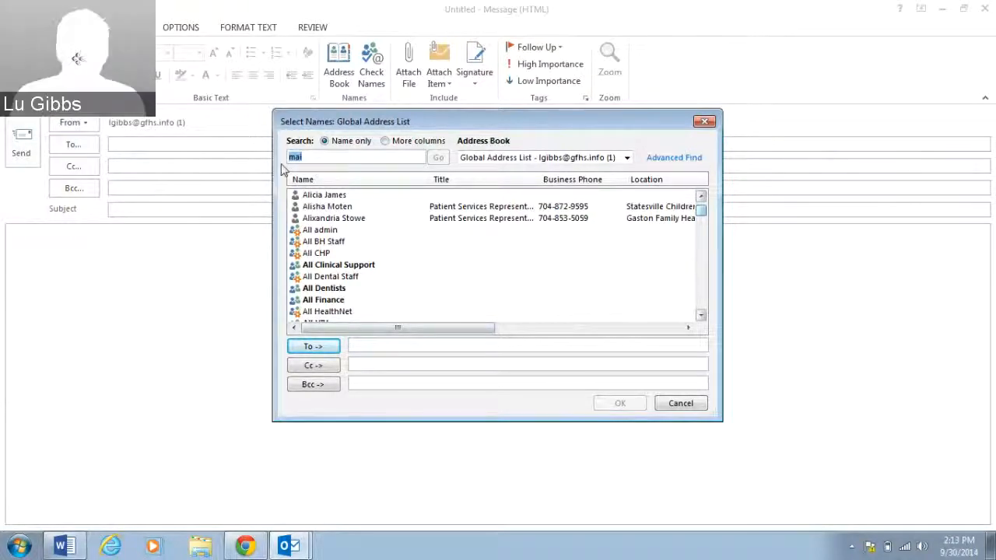
text(mail)
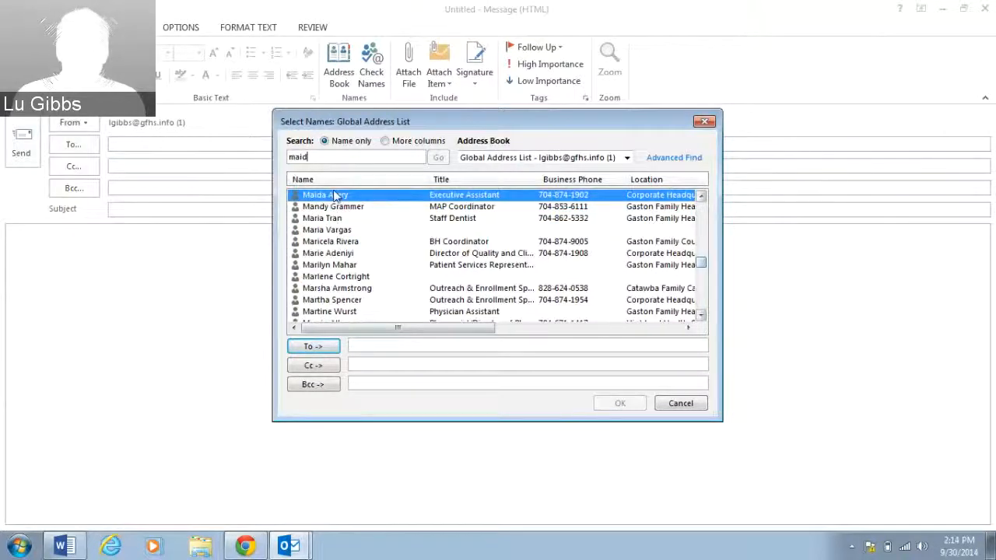
click(313, 346)
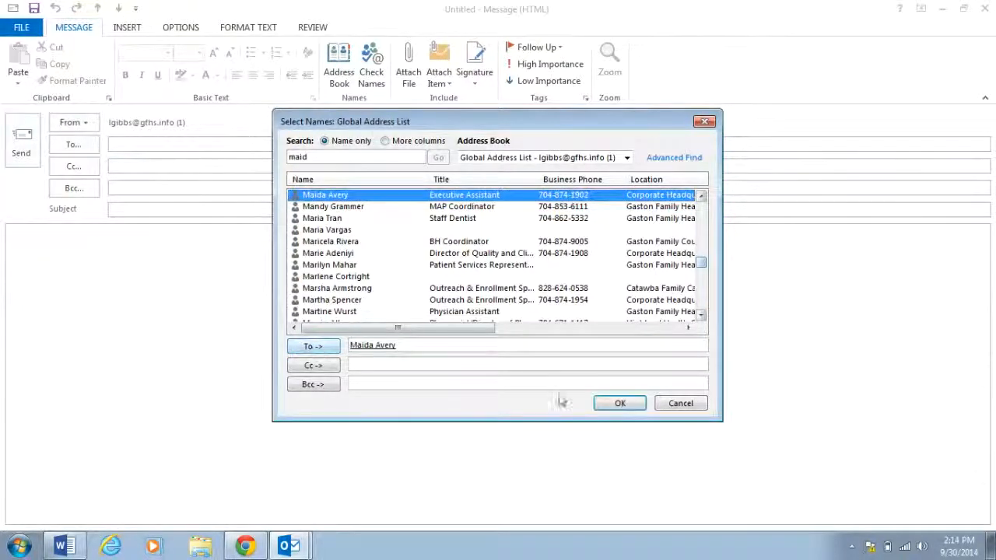
click(628, 406)
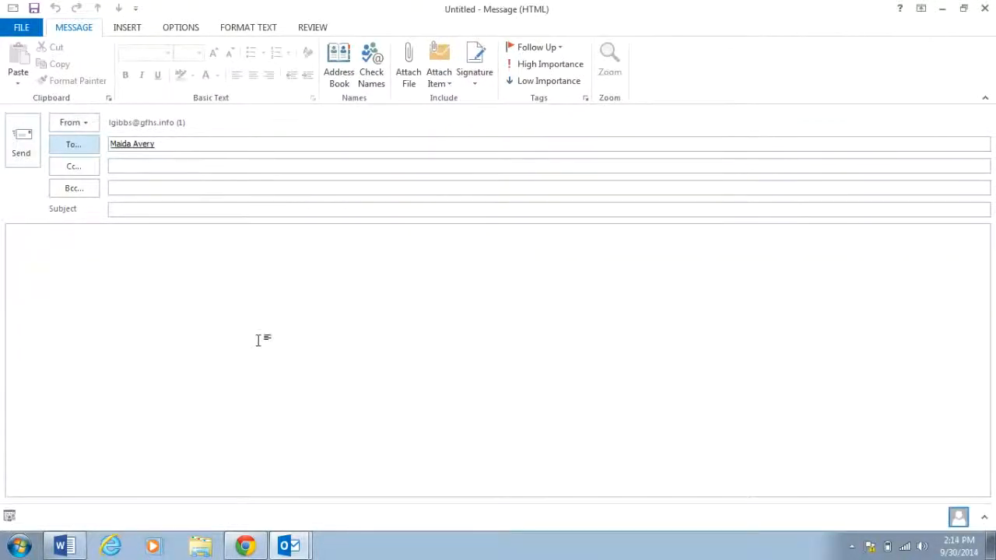
- Add the All MAs distribution group from the Global Address List to the message's To recipients
click(74, 144)
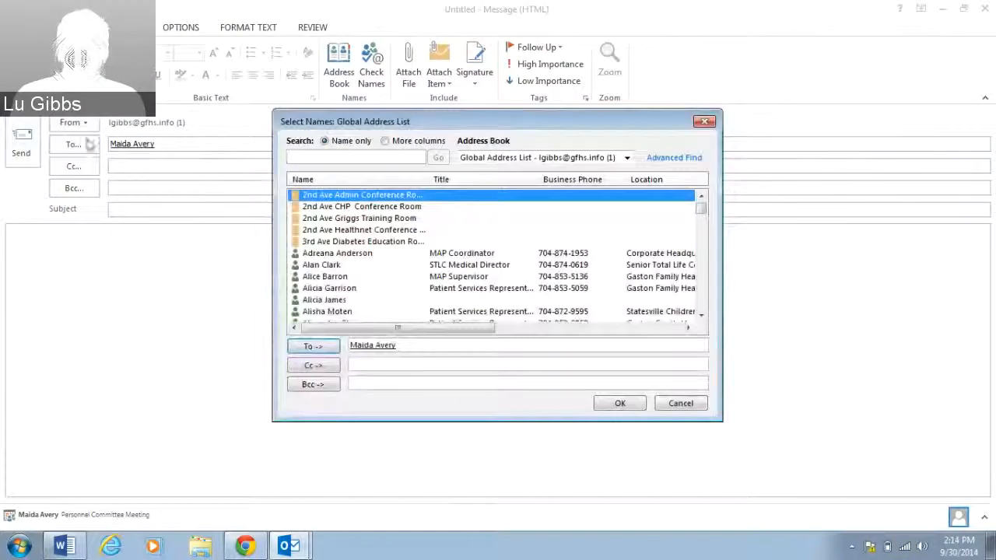
click(701, 316)
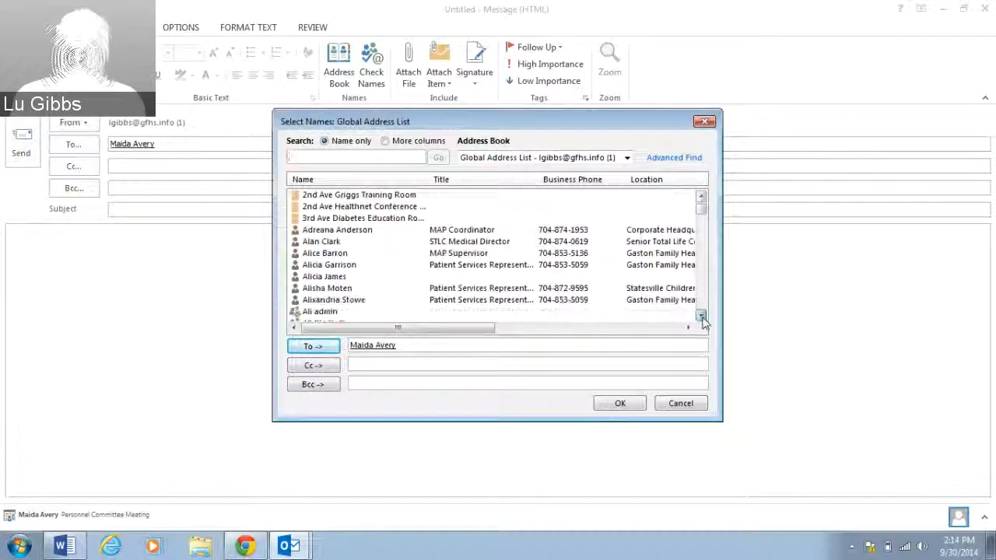
click(701, 316)
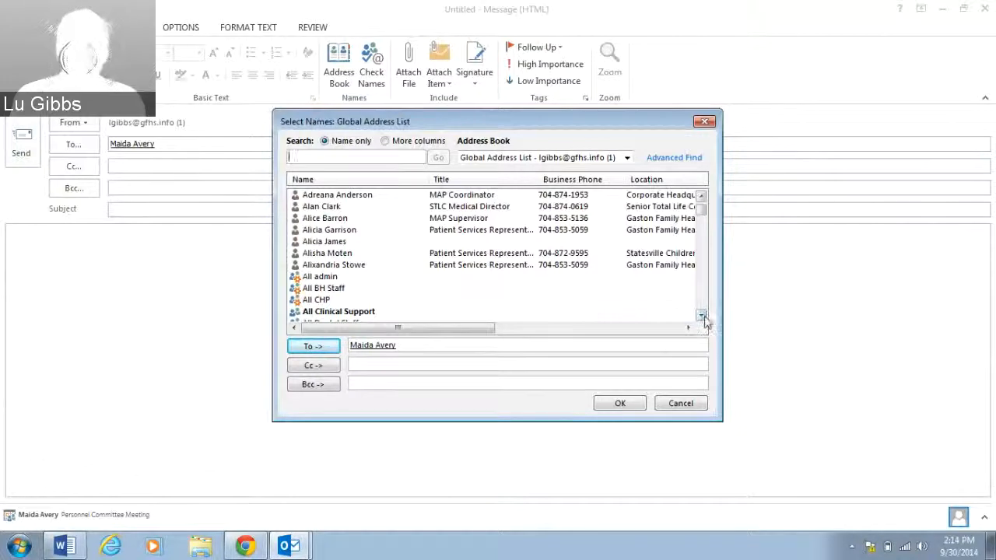
click(701, 316)
click(701, 316)
click(701, 316)
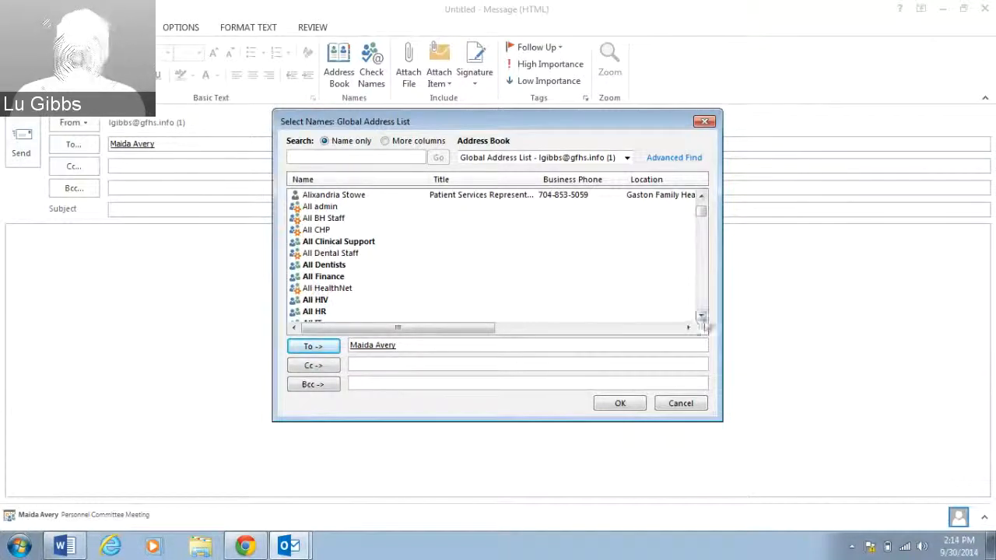
click(701, 315)
scroll(703, 319, down, 2)
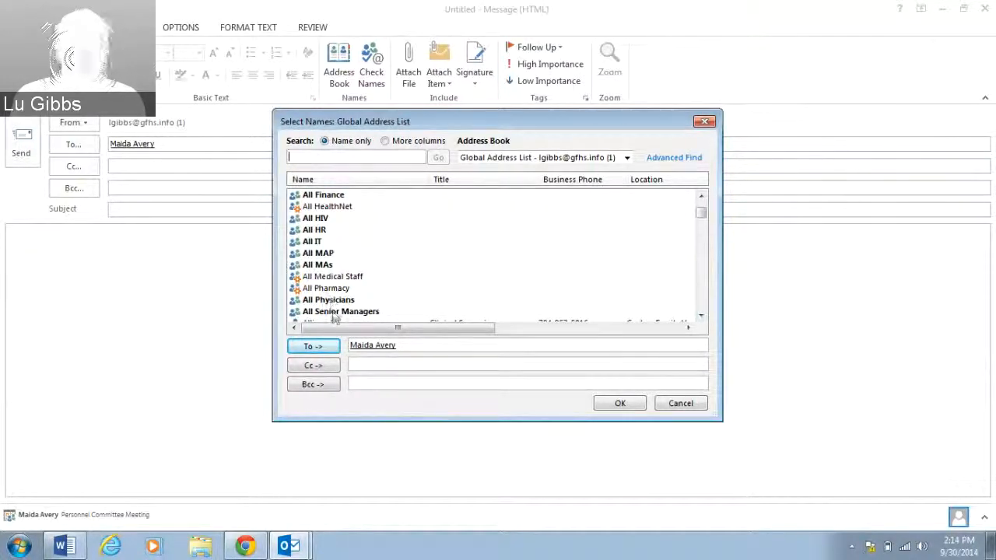
click(327, 265)
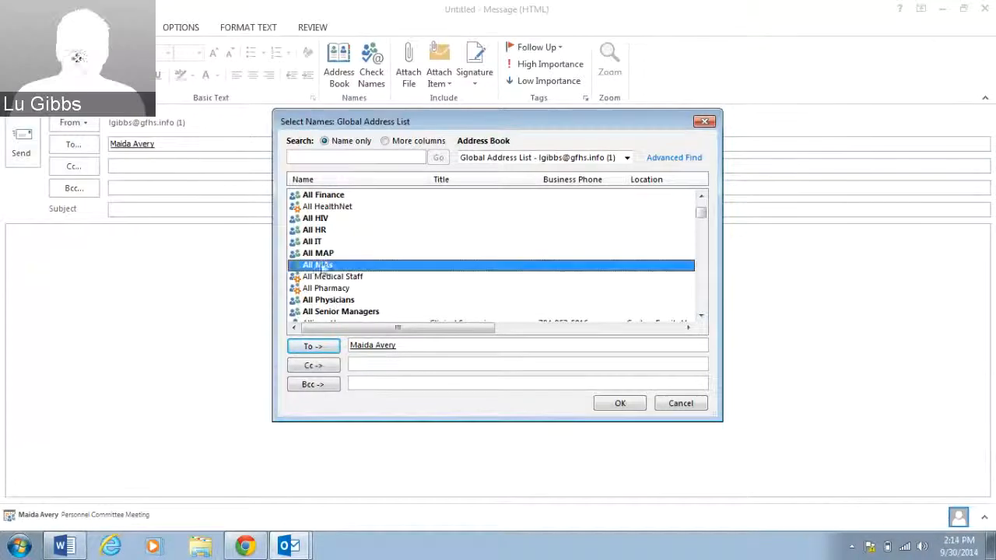
click(313, 347)
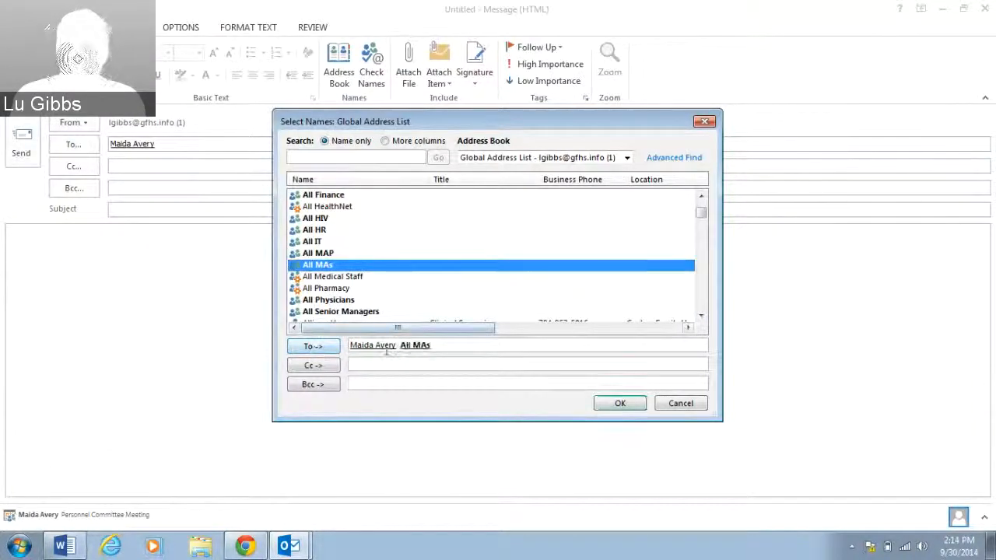
click(620, 405)
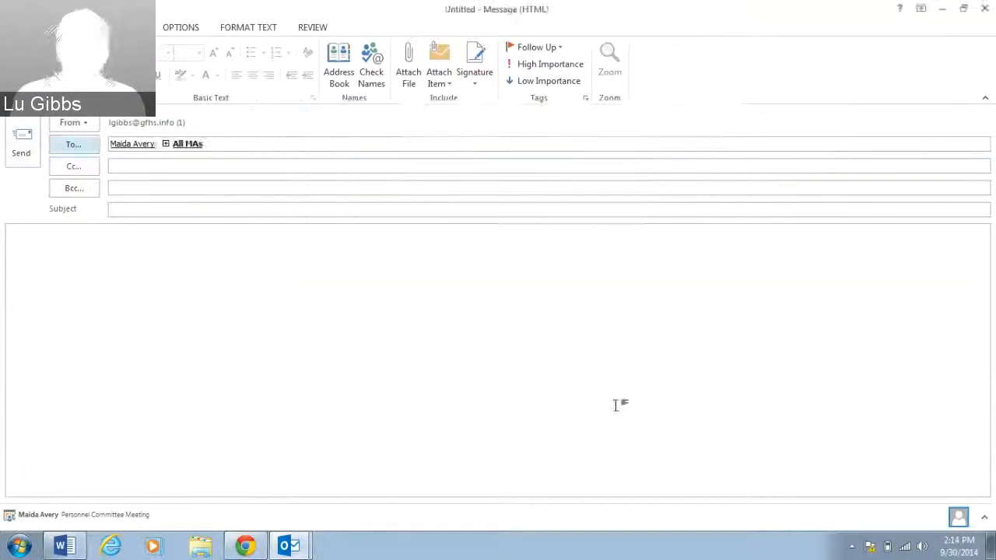
- Select the All MAs group in the message's To line and close the unsent message
click(188, 160)
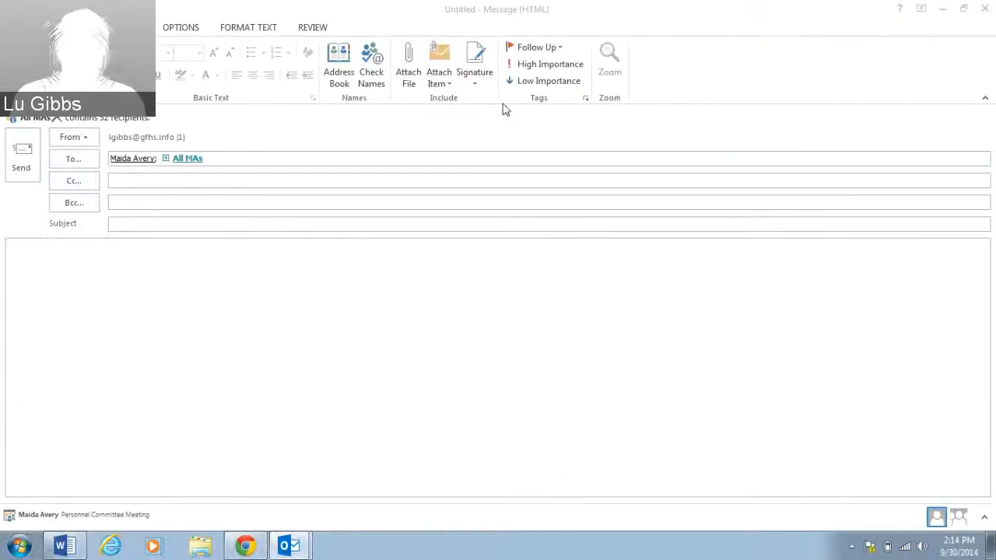
click(188, 158)
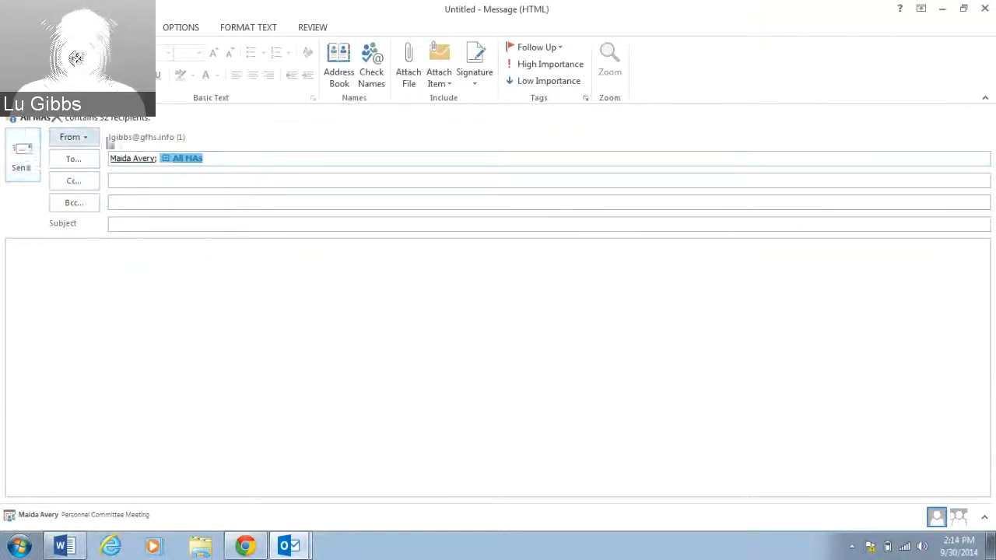
click(987, 9)
click(511, 313)
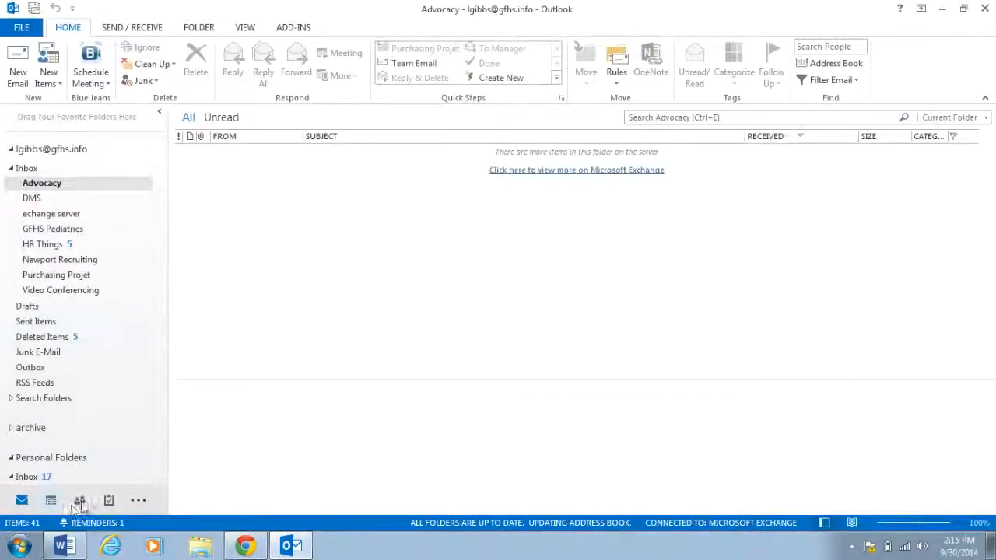
- Show the Personal Folders calendar beside the Exchange calendar and copy its September 17 GFHS Board meeting series across, accepting the meeting
click(51, 501)
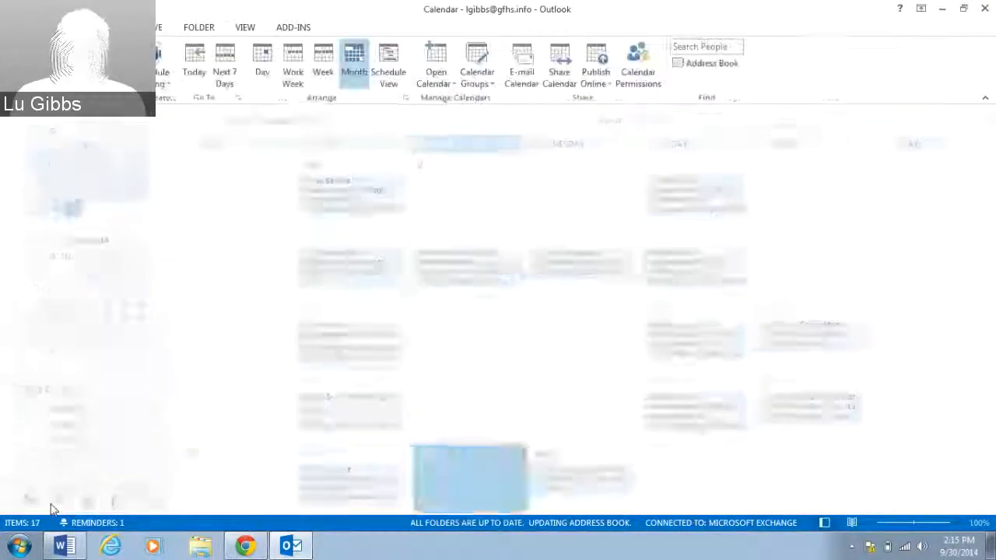
click(35, 425)
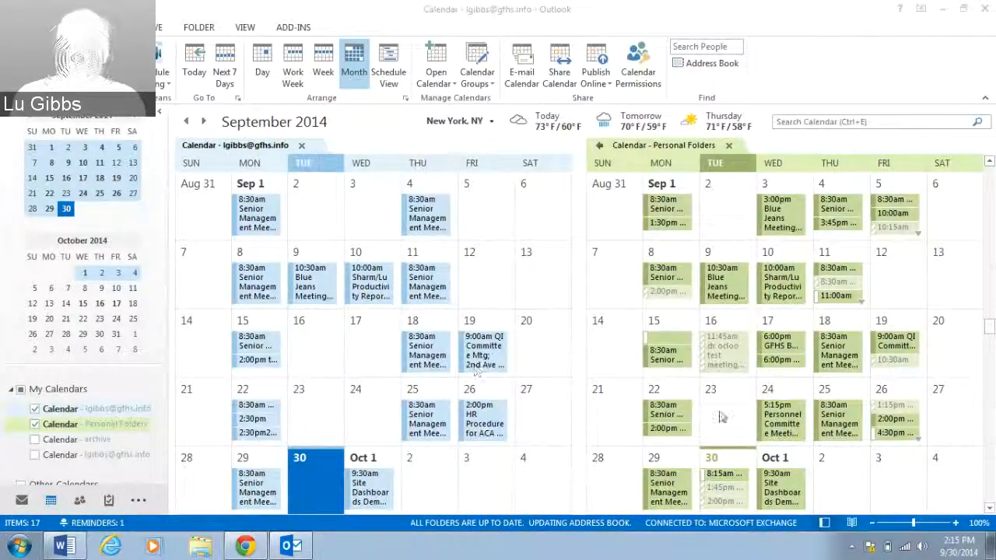
click(774, 348)
drag(774, 347, 489, 269)
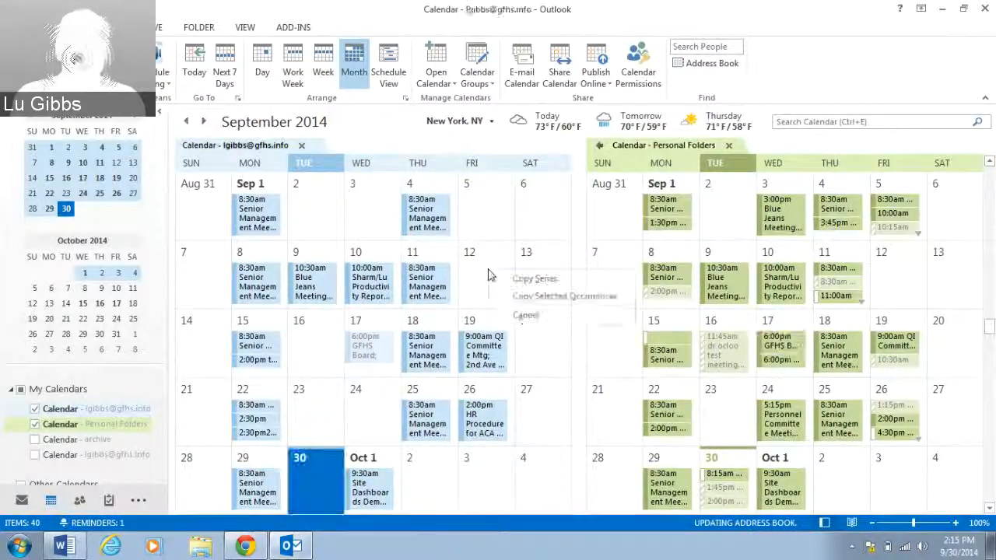
click(529, 280)
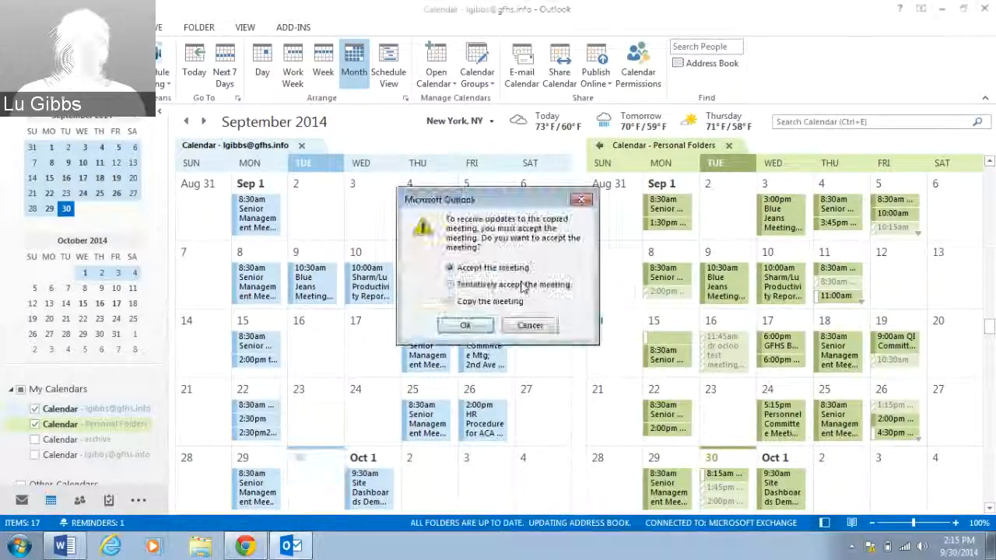
click(467, 324)
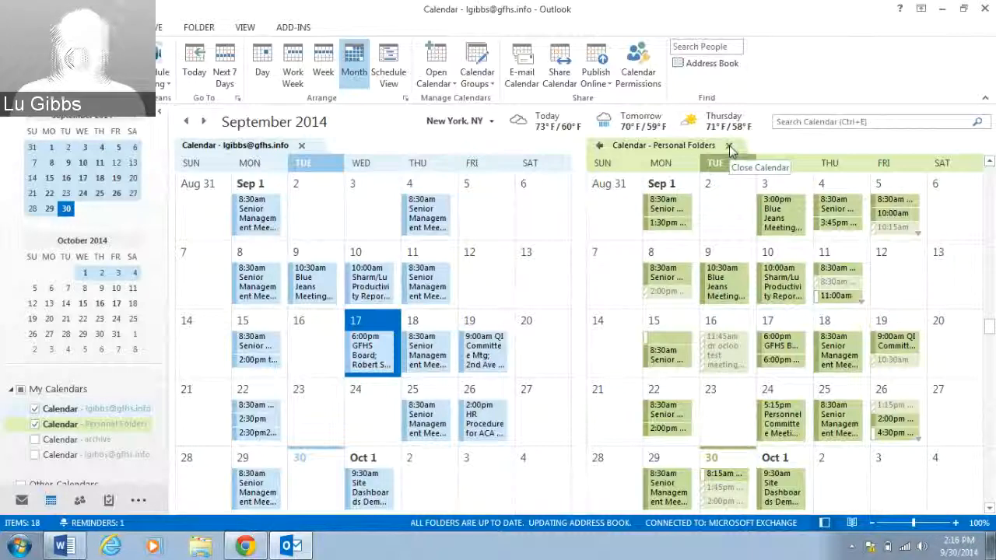
- Hide the Personal Folders calendar and display it again beside the Exchange calendar
click(730, 149)
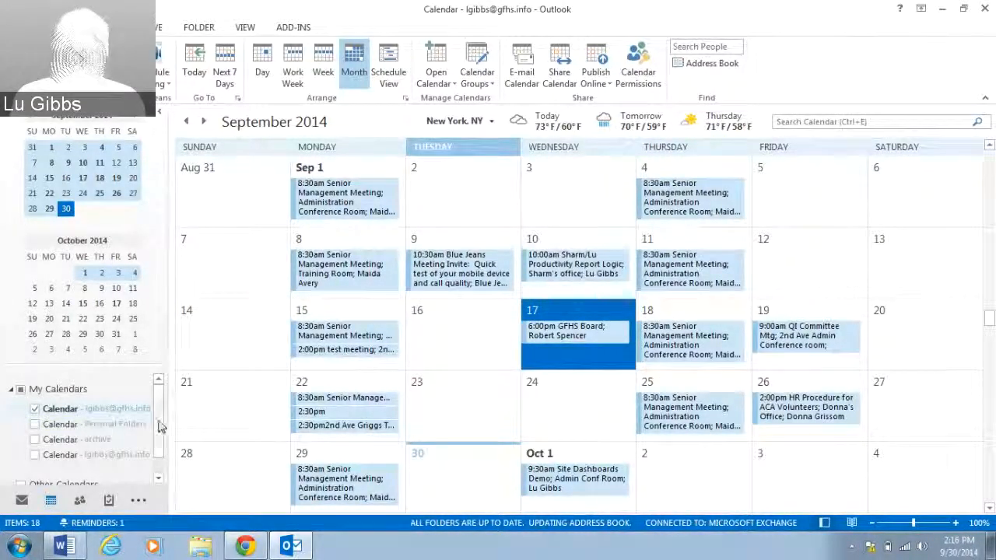
scroll(109, 420, down, 1)
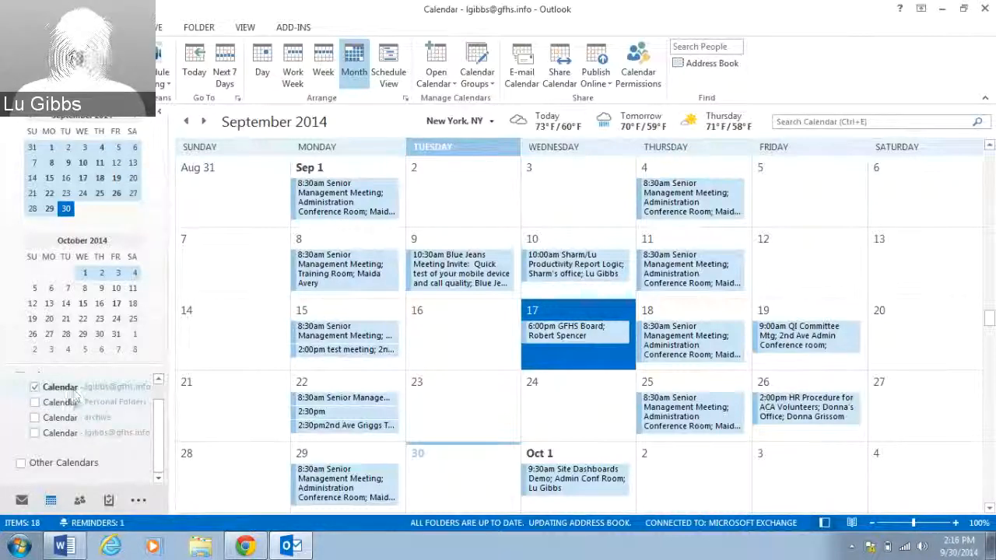
click(34, 403)
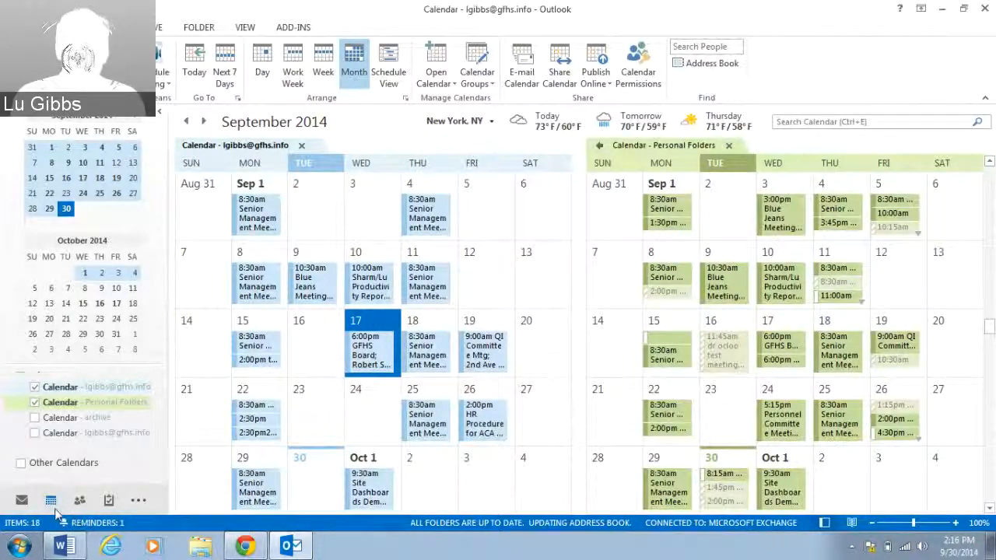
- Create a new meeting request for September 17, invite the suggested contact matching "mai", and enter the subject "test"
mouse_move(51, 506)
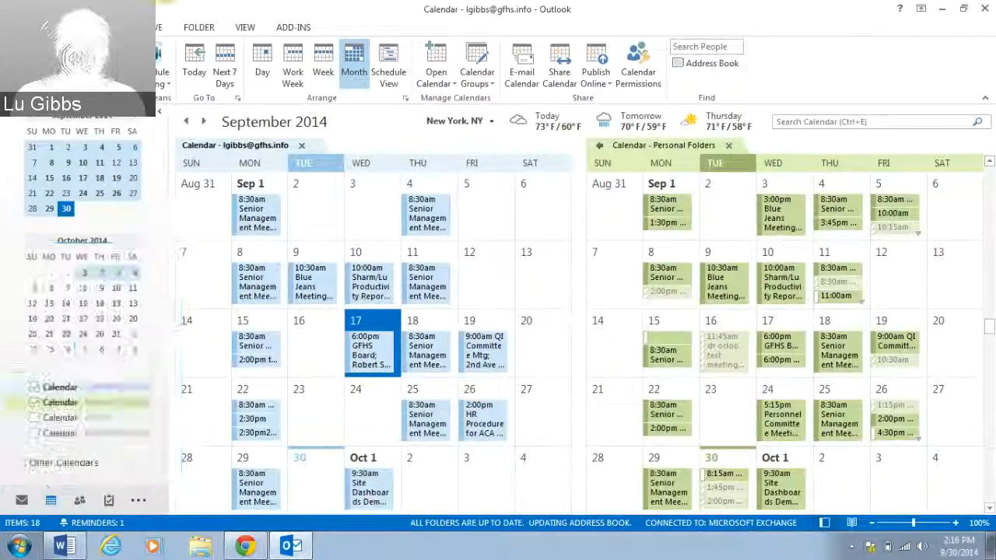
click(76, 60)
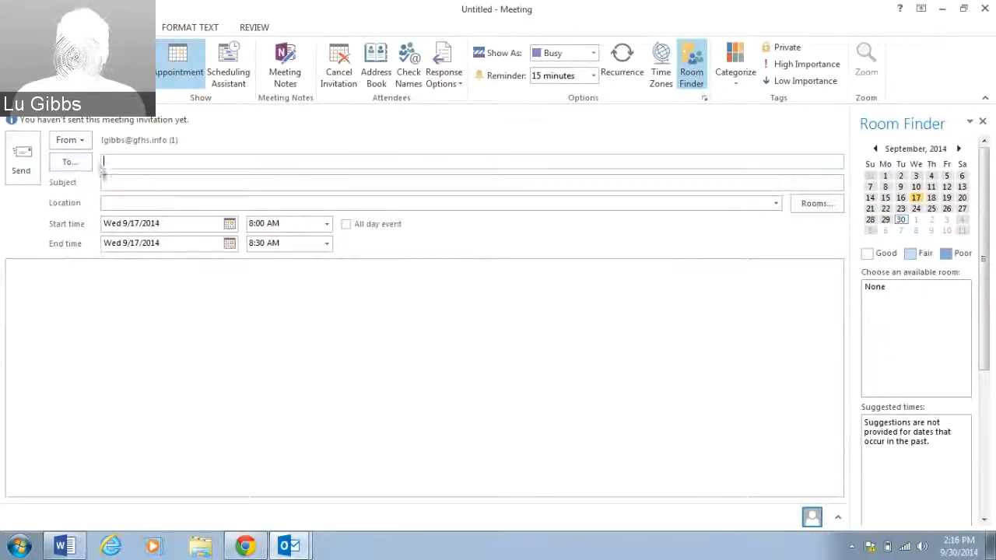
text(mai)
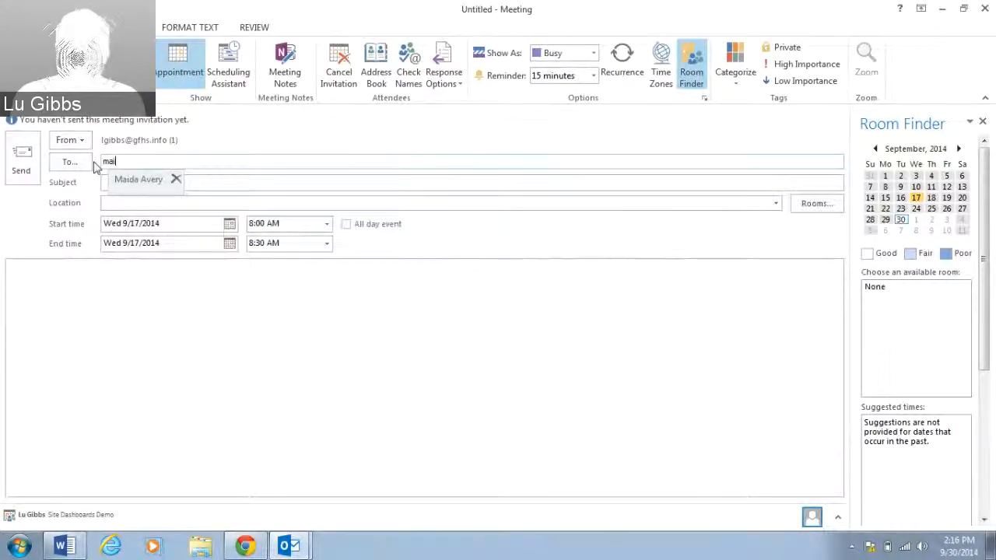
click(138, 179)
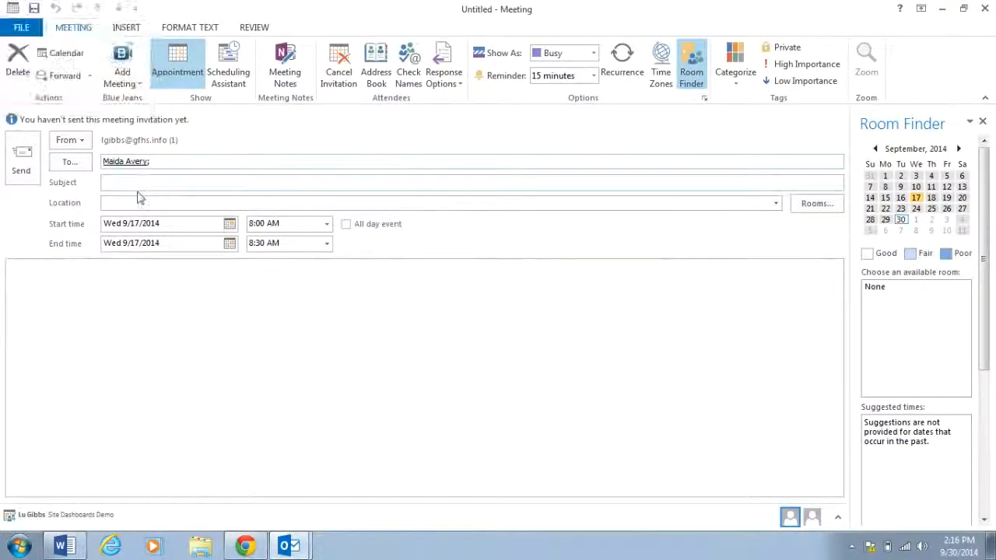
key(Tab)
text(t)
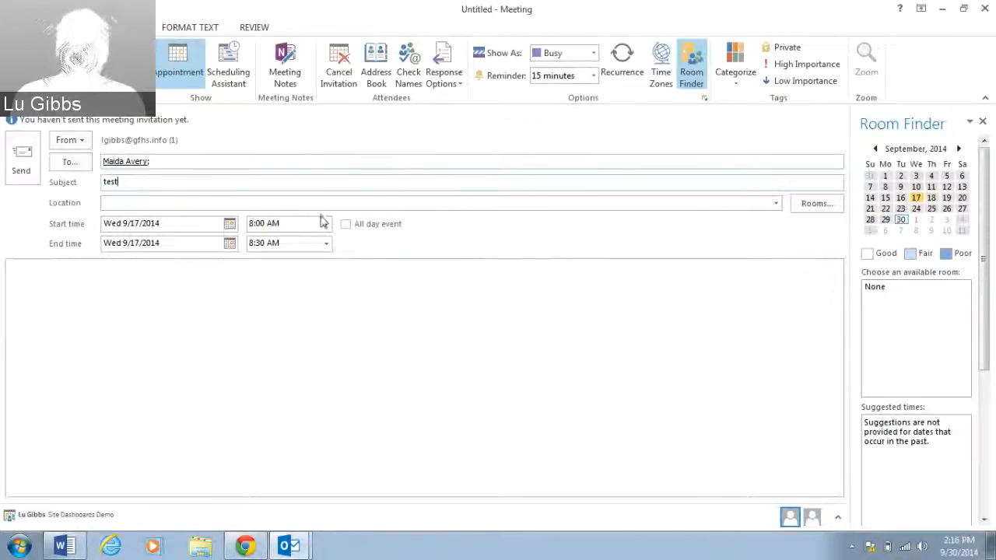
- Add the 2nd Ave Admin Conference Room as the meeting's location from the All Rooms list
click(820, 212)
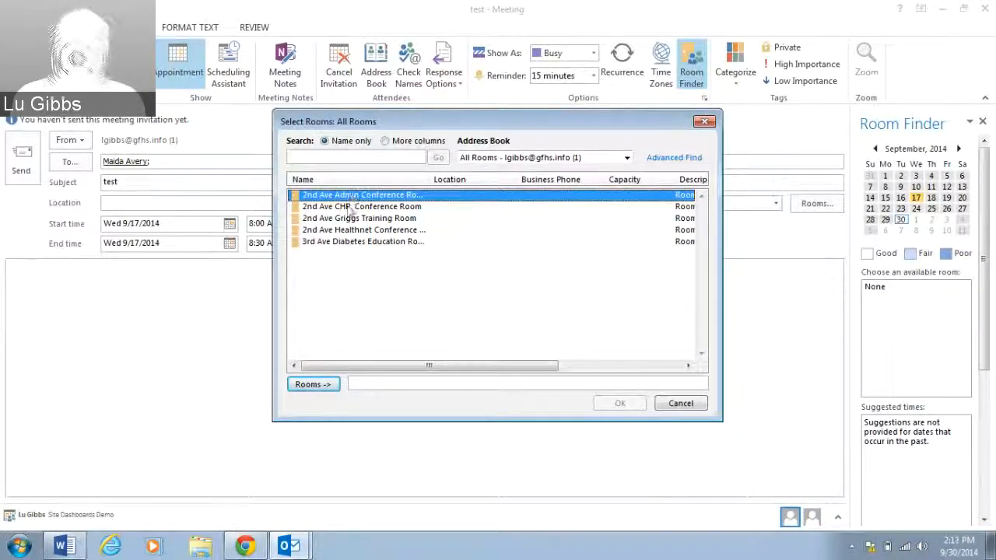
click(313, 385)
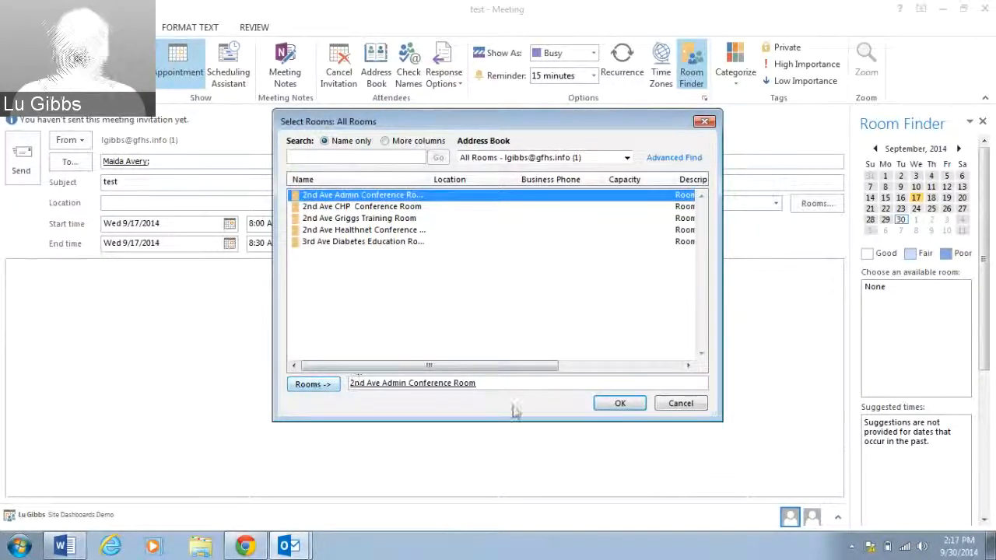
click(620, 404)
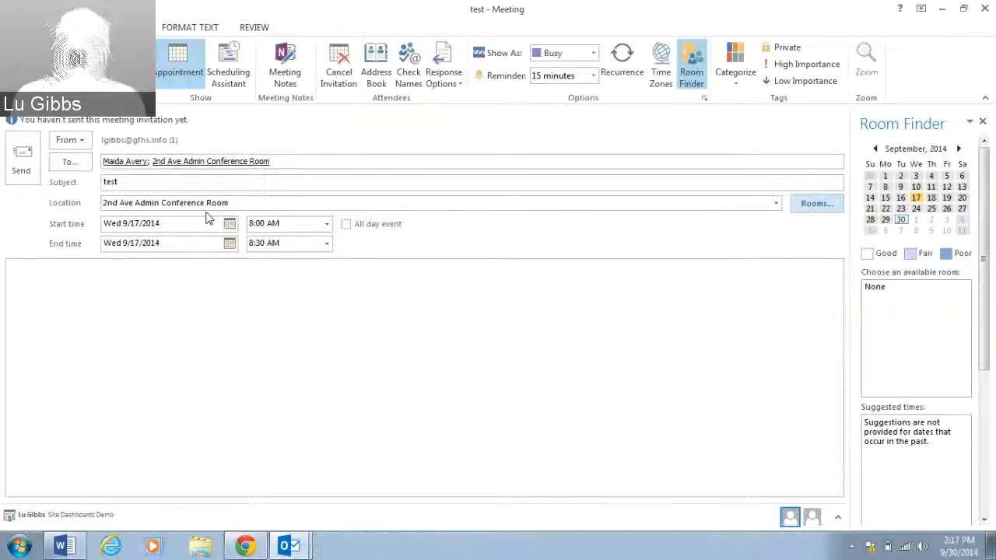
- Extend the meeting to end at 9:00 AM in the Scheduling Assistant and return to the appointment details
click(232, 68)
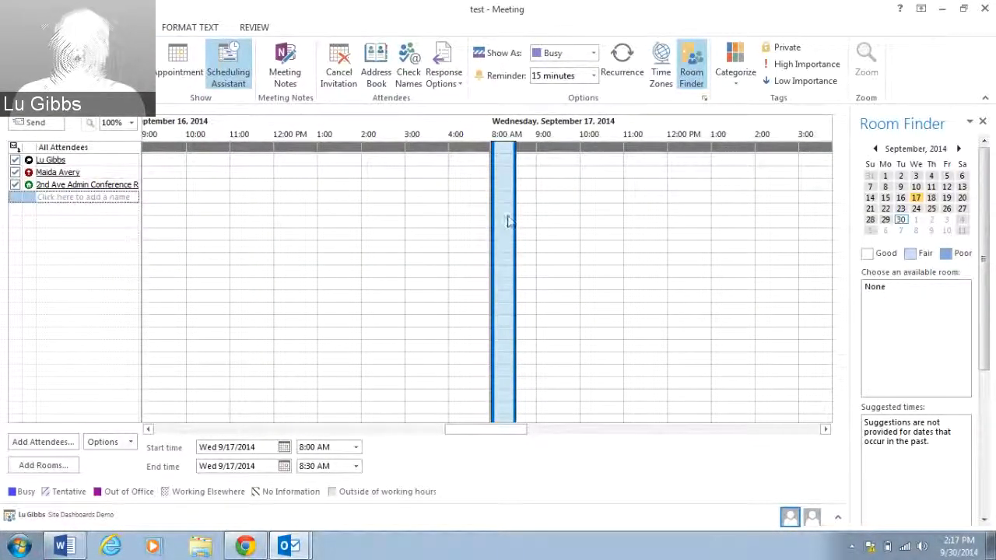
drag(519, 216, 529, 227)
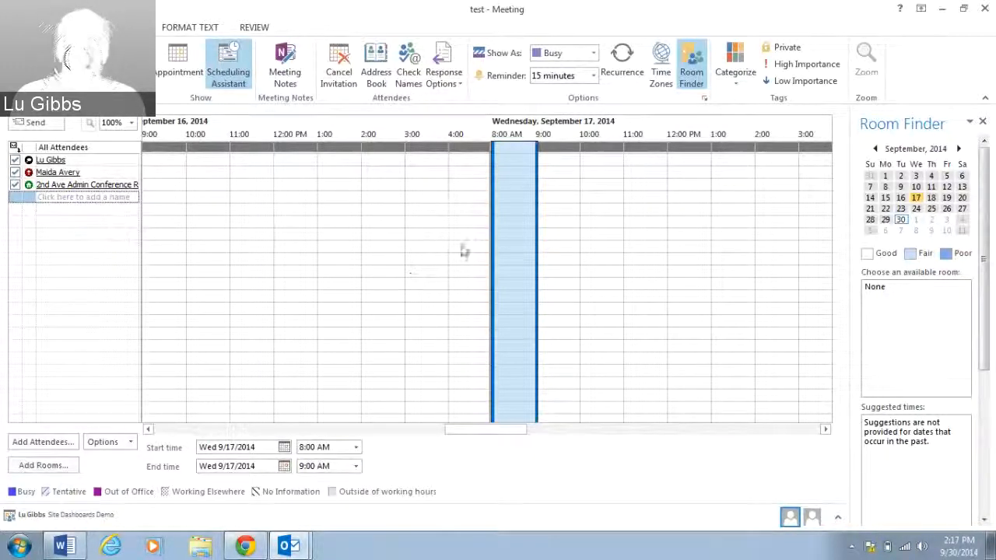
click(179, 65)
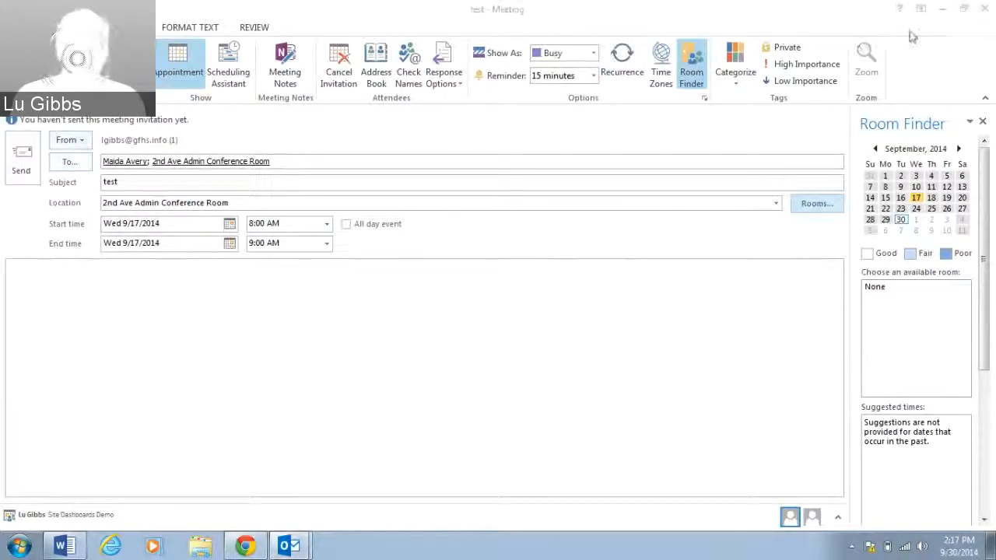
- Discard the test meeting request without saving changes and hide the Personal Folders calendar
click(986, 11)
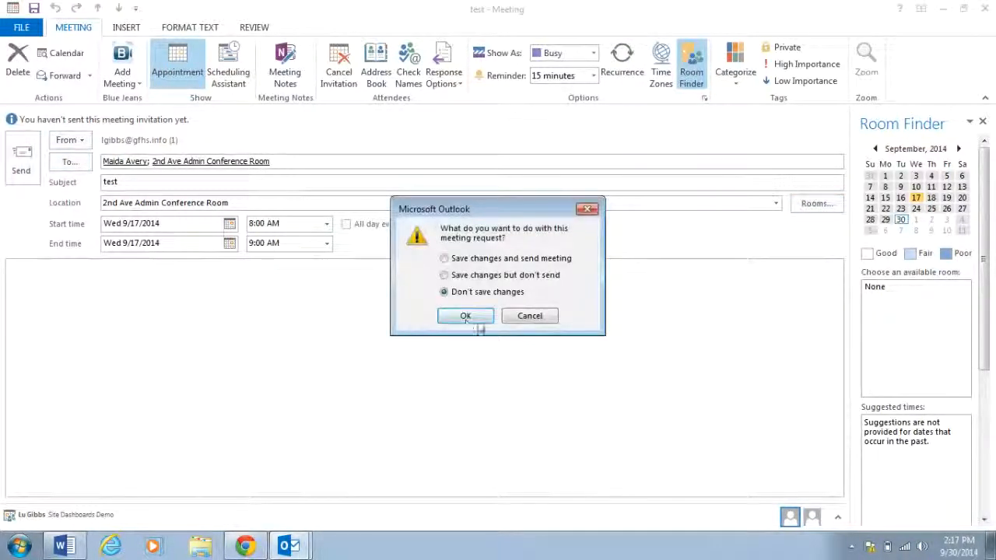
click(528, 317)
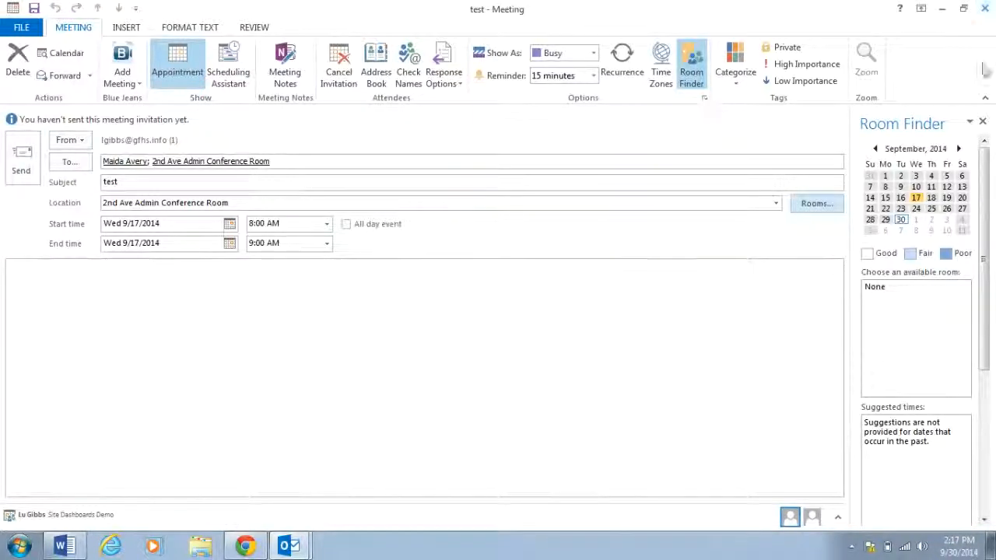
click(985, 9)
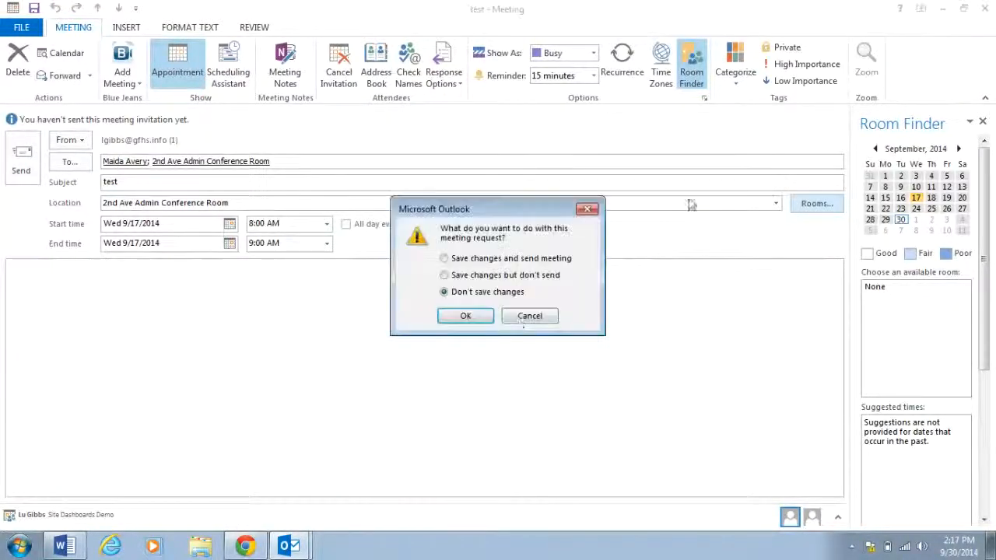
click(463, 323)
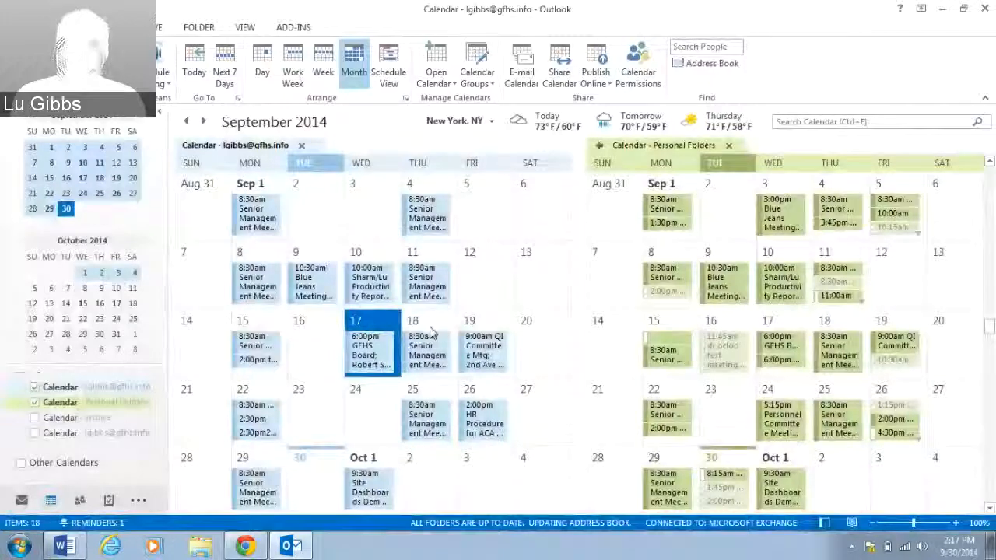
click(729, 146)
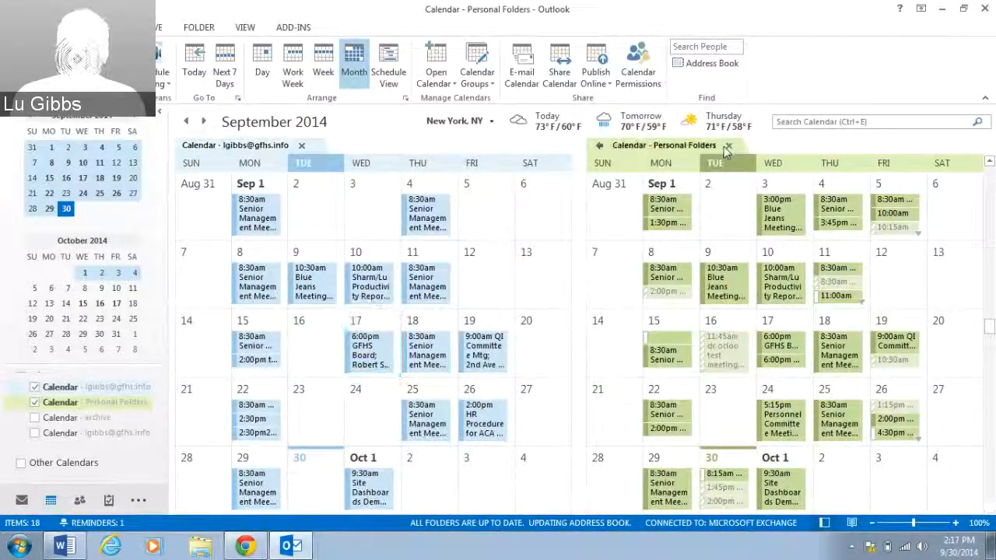
click(730, 148)
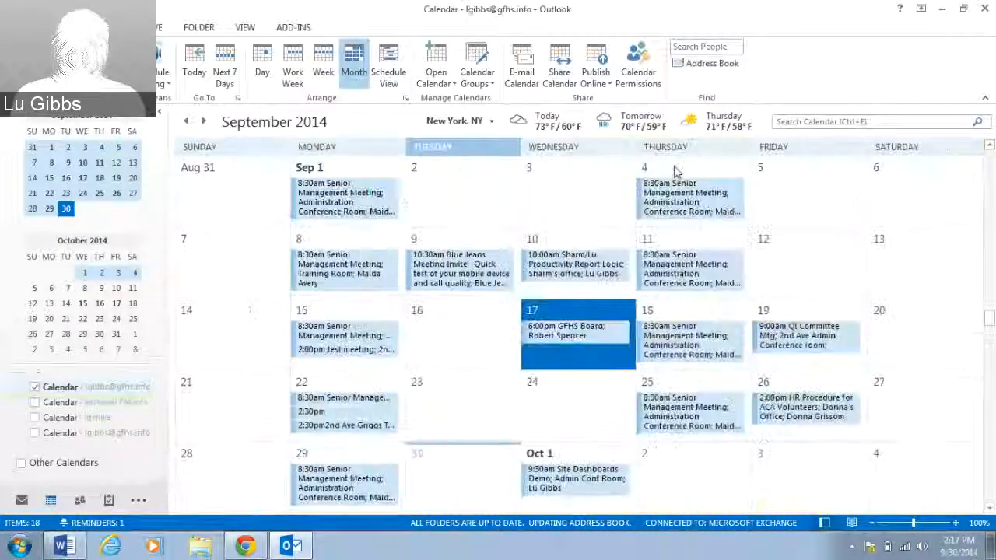
- View the last contact card in the third row of the Personal Folders contacts and move it to the Exchange account's Contacts folder
click(80, 499)
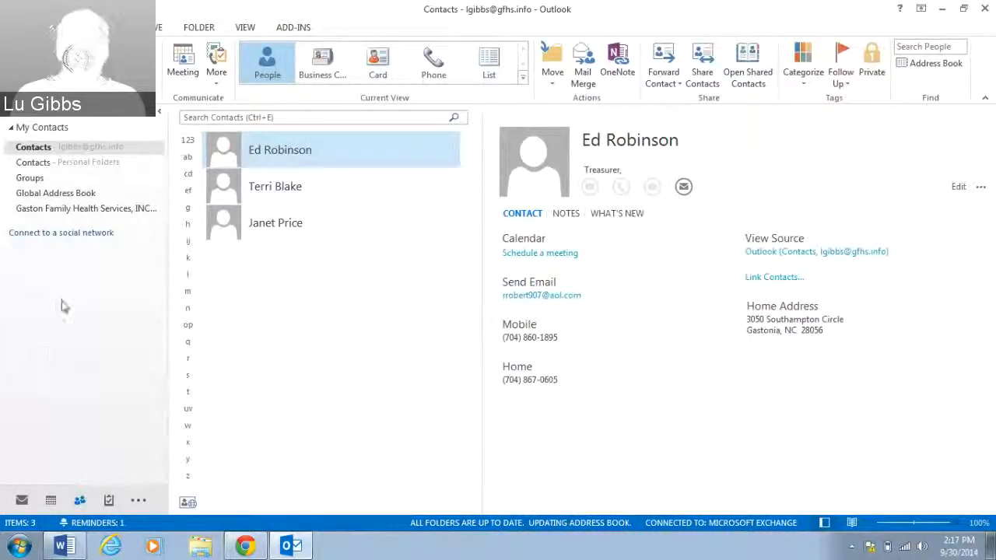
click(89, 164)
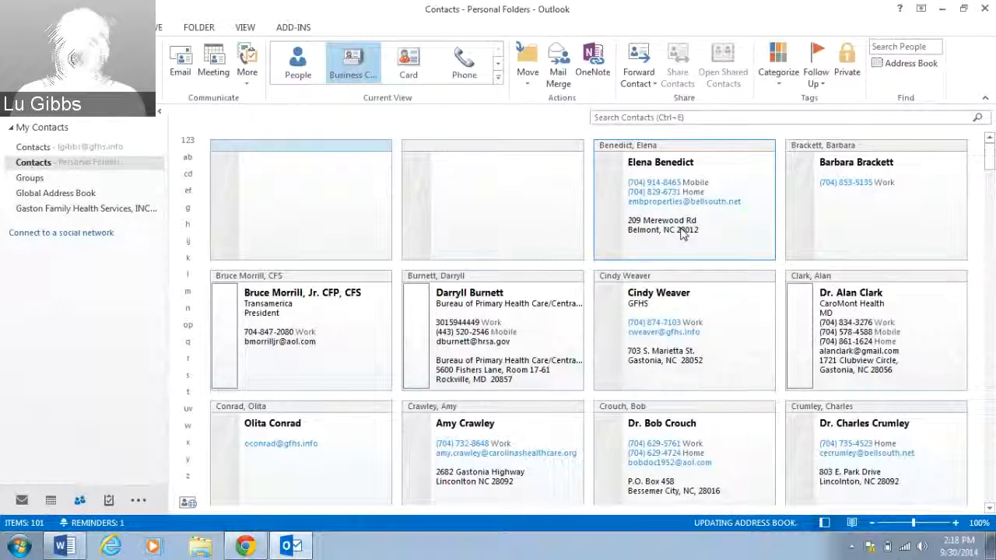
double_click(824, 444)
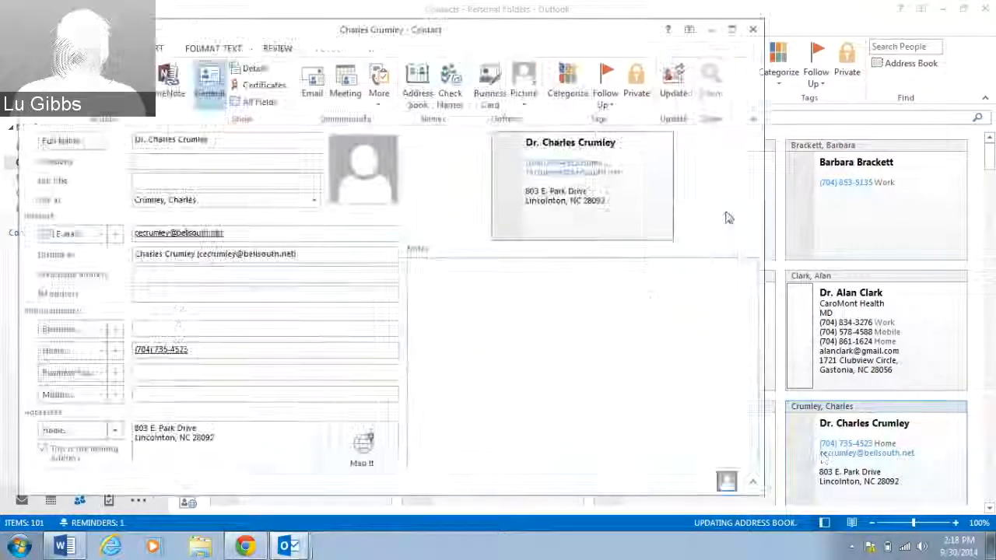
click(751, 31)
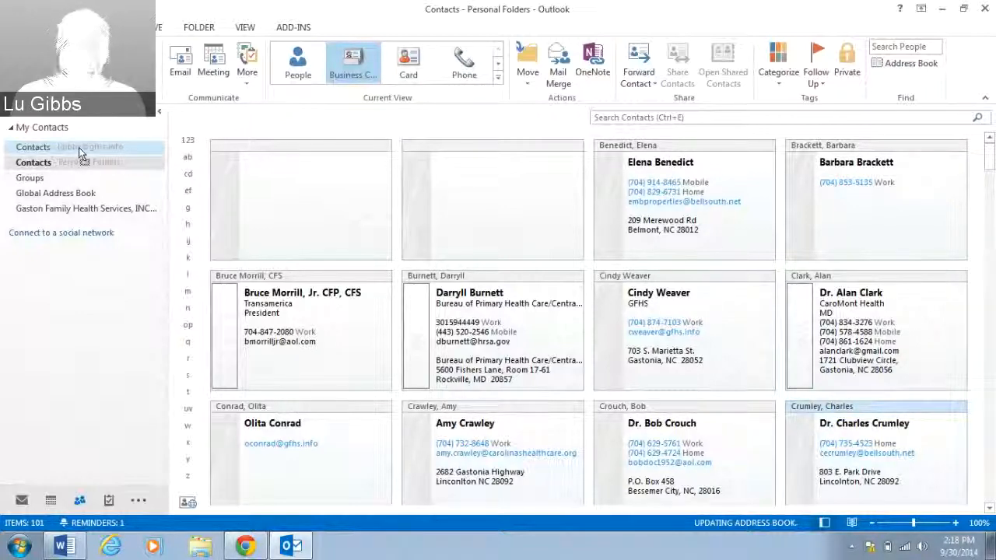
drag(79, 148, 78, 151)
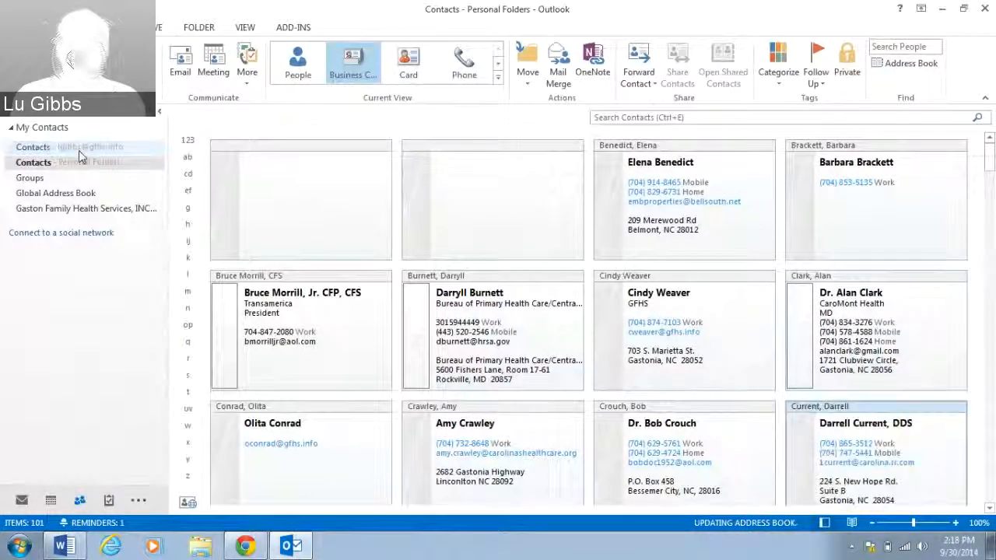
click(45, 153)
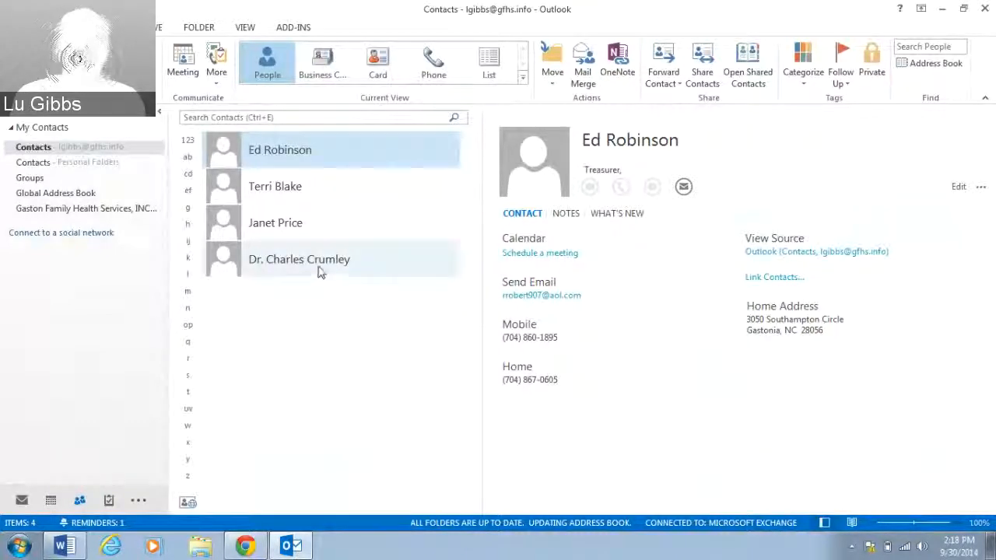
- Move the "prog cttee" contact group from the Personal Folders contacts to the Exchange account's Contacts folder and display that folder
click(56, 162)
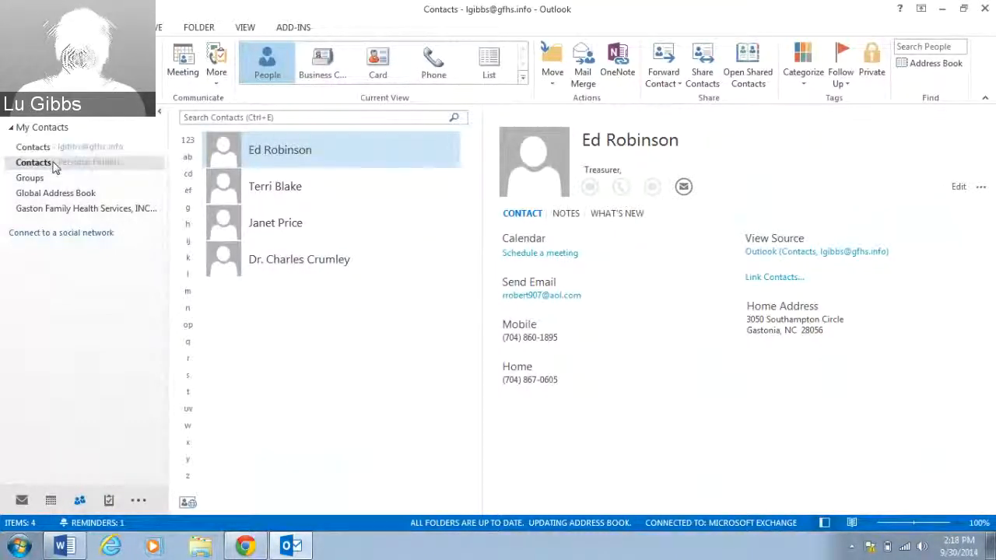
scroll(719, 319, down, 10)
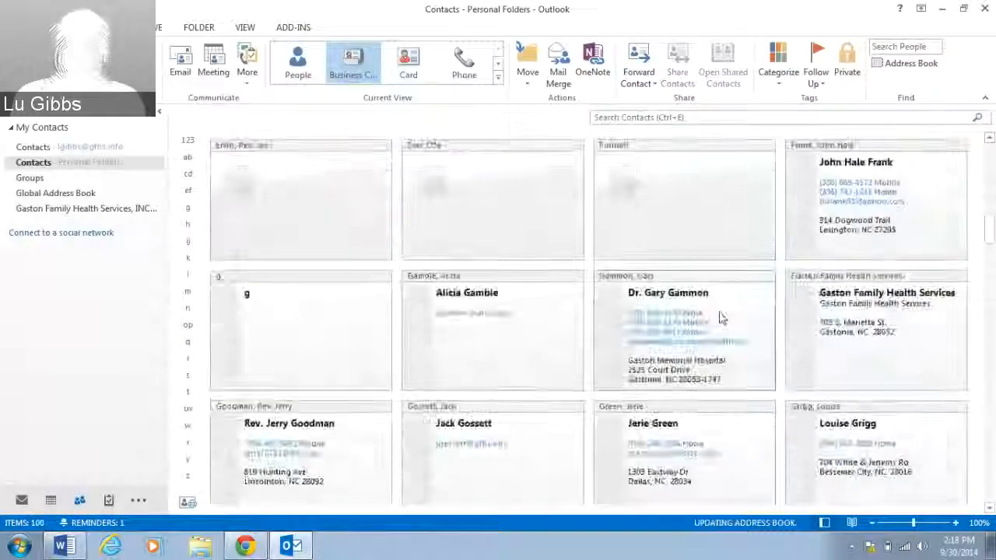
scroll(719, 334, down, 6)
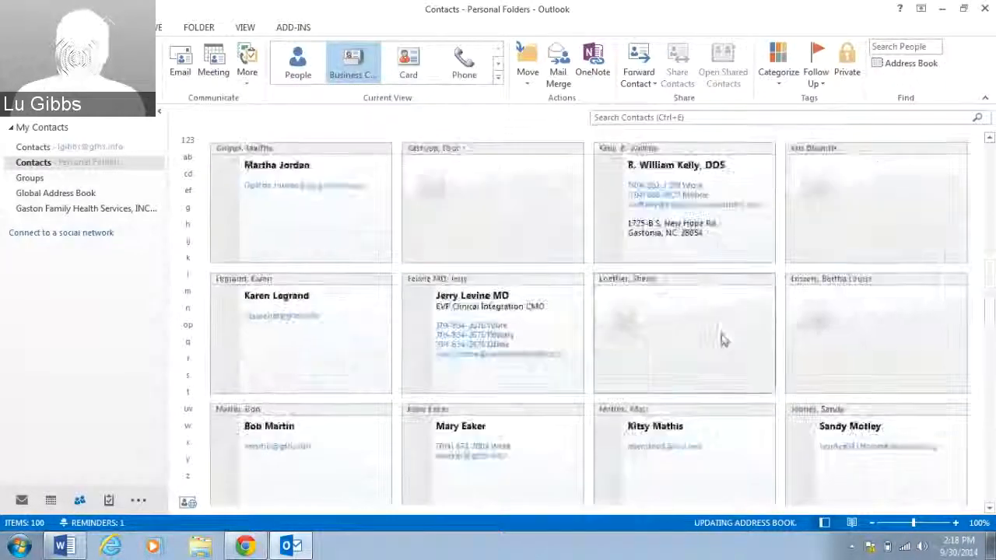
scroll(650, 160, down, 5)
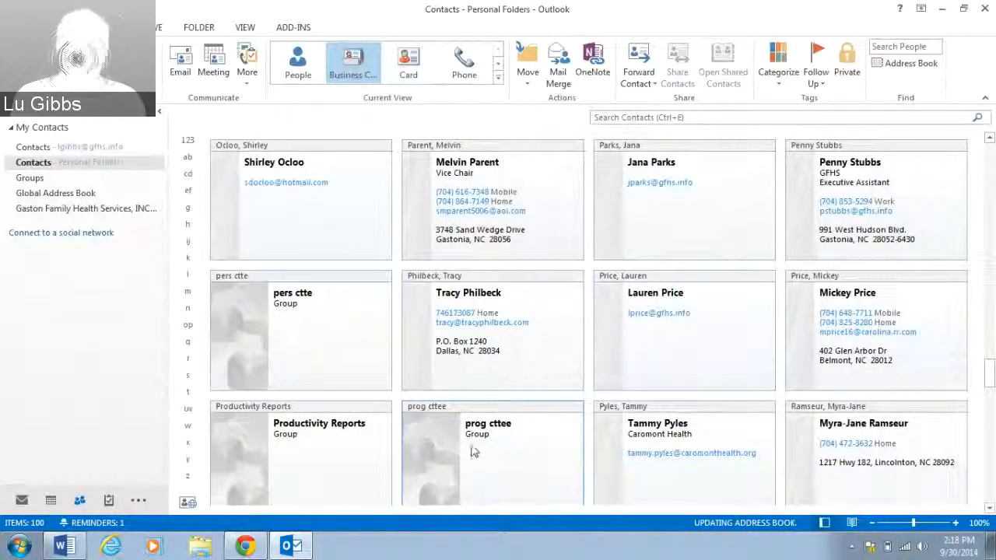
click(463, 442)
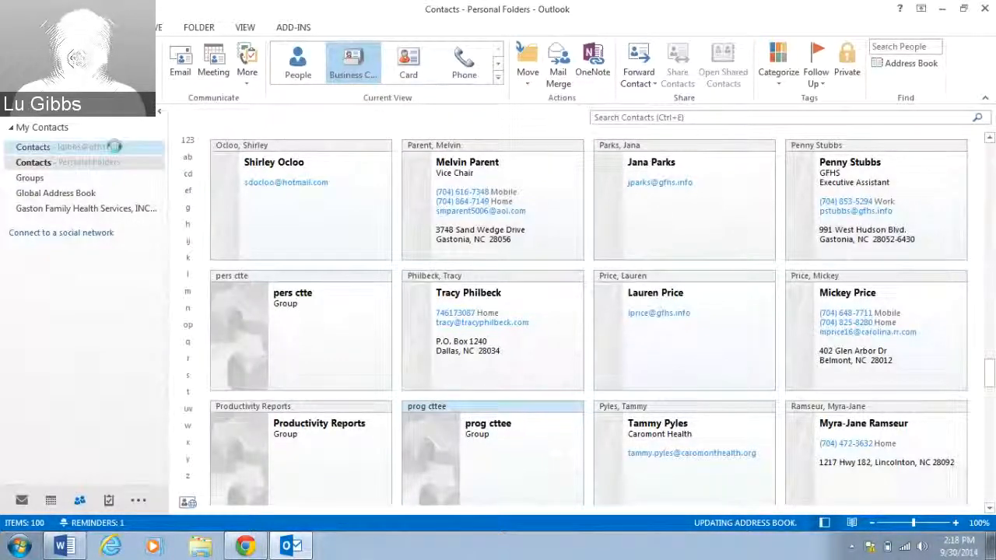
key(Delete)
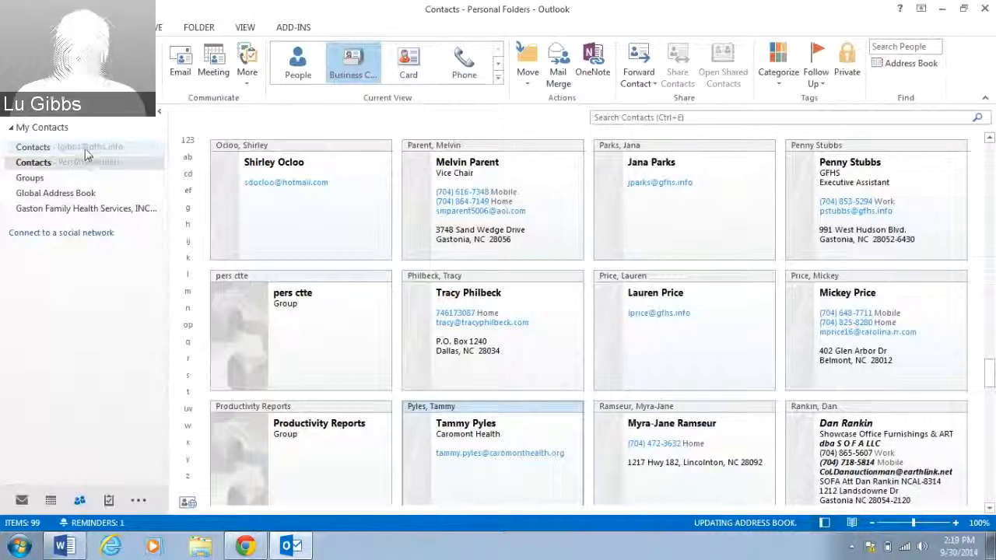
click(86, 149)
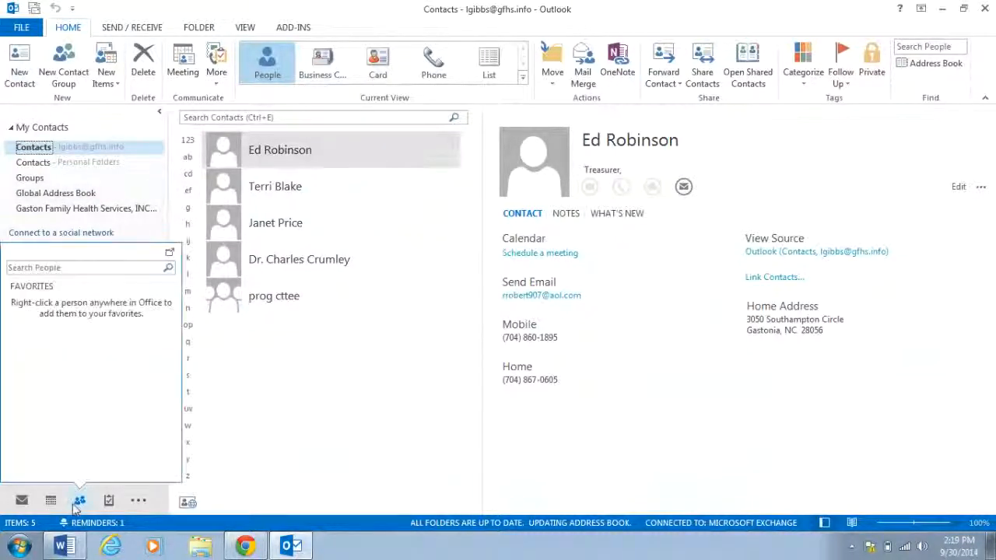
- Return to the mail folders, and switch to Chrome to stop the Blue Jeans meeting recording
click(24, 503)
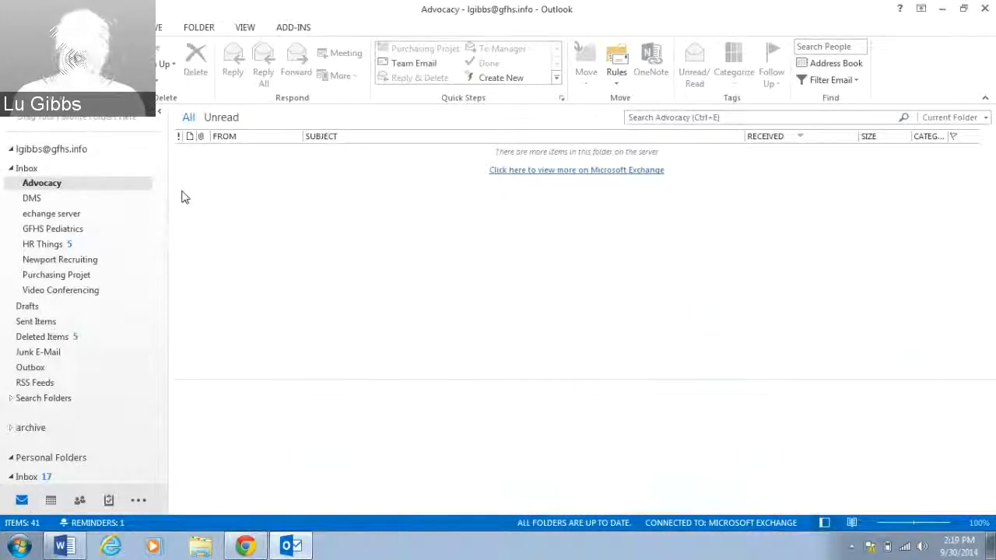
click(245, 545)
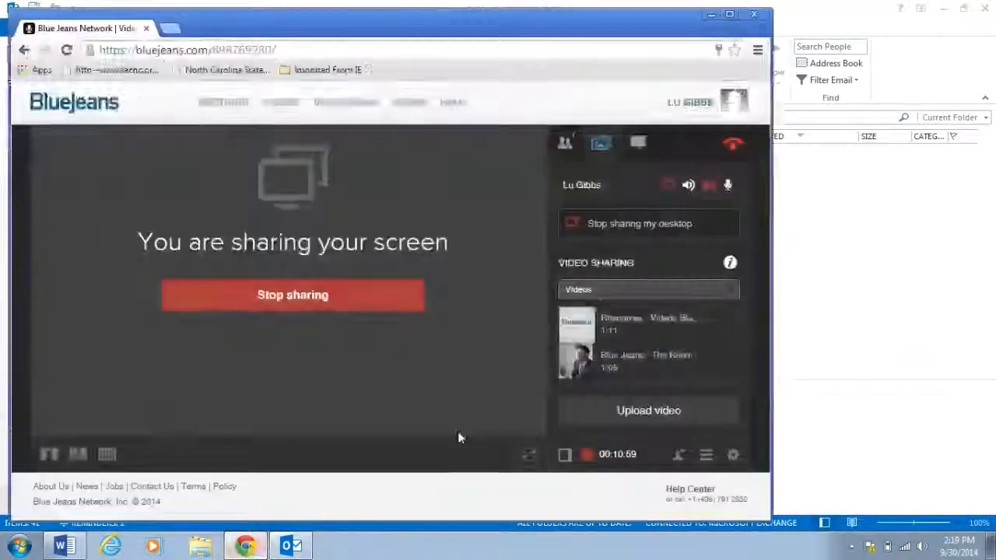
click(587, 455)
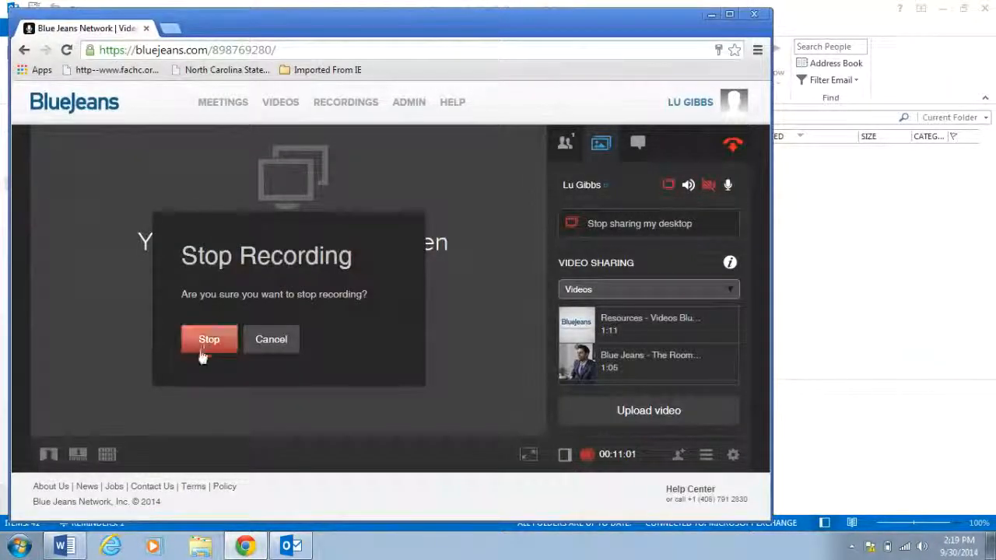